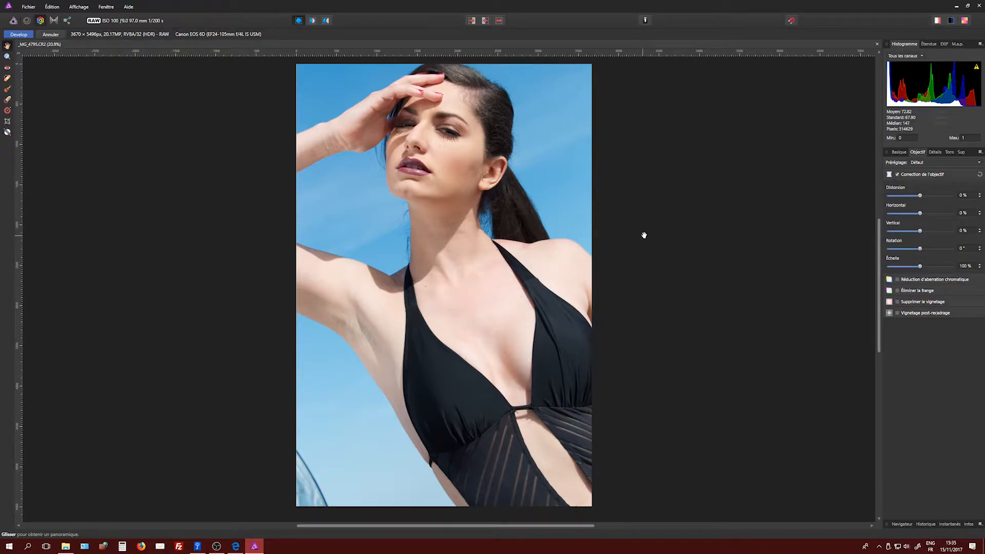
Set the photo's exposure to 0.667 and contrast to 20 %, and enable the black-and-white conversion.
click(898, 152)
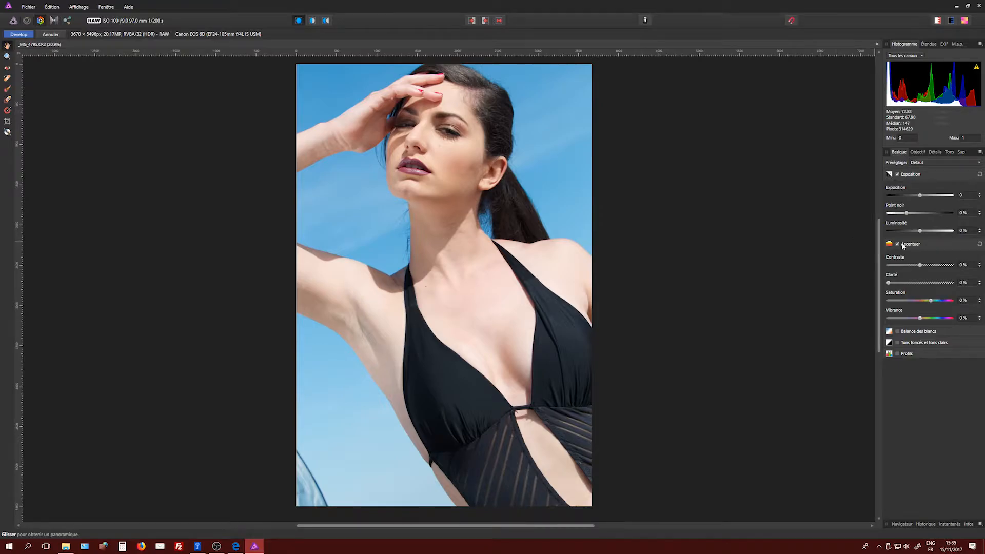
drag(922, 263, 933, 265)
drag(920, 195, 931, 196)
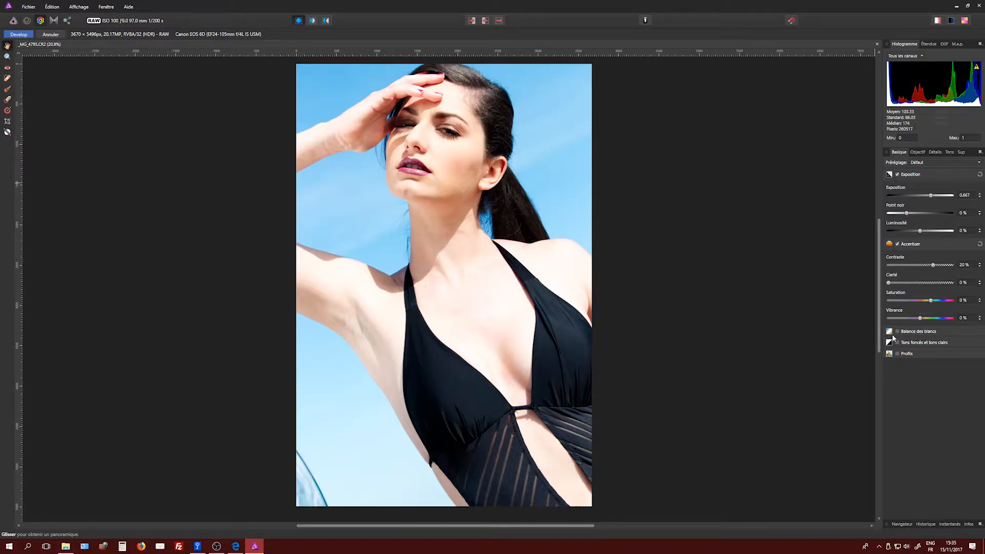
click(950, 153)
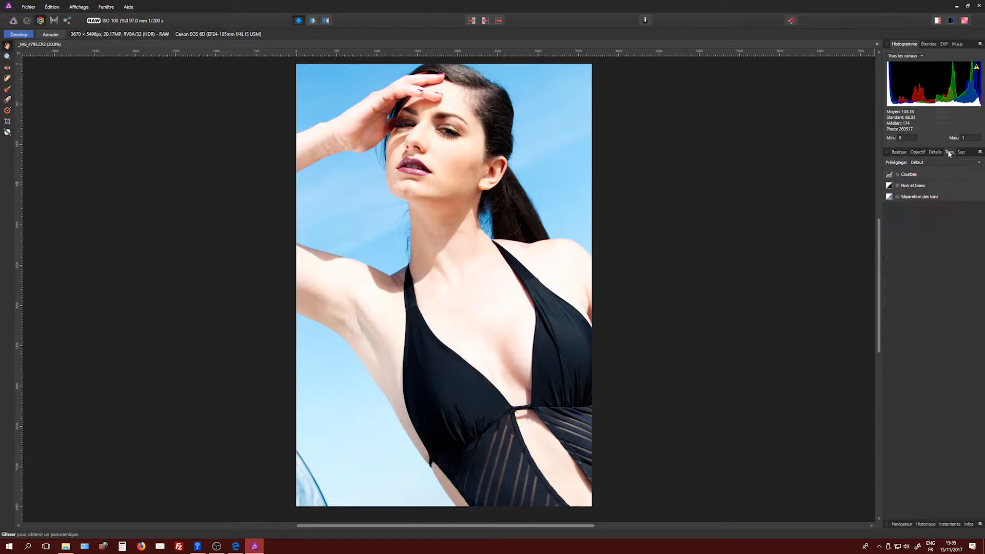
click(897, 185)
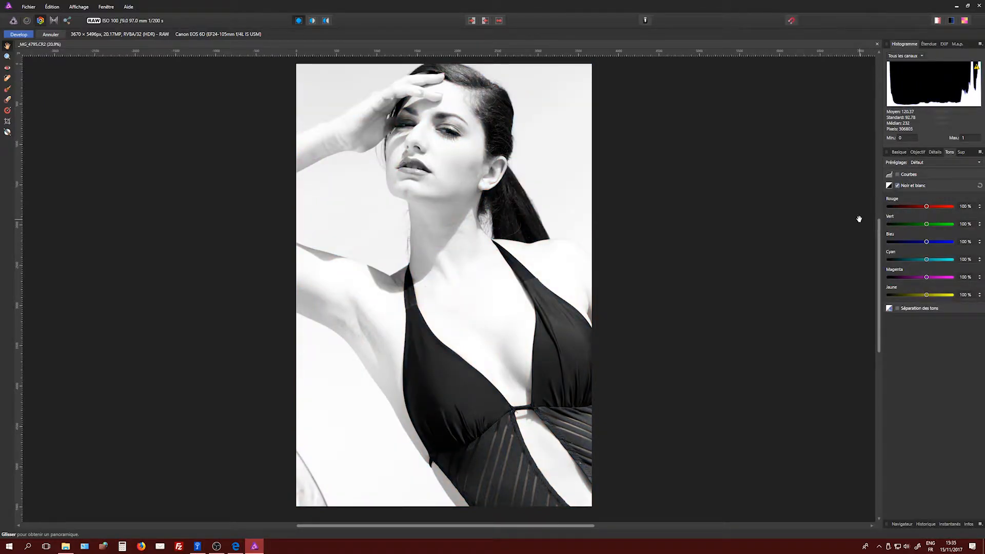
Refine the basic tones: contrast 31 %, exposure 0.545 and black point 5 %.
click(899, 152)
drag(933, 265, 940, 265)
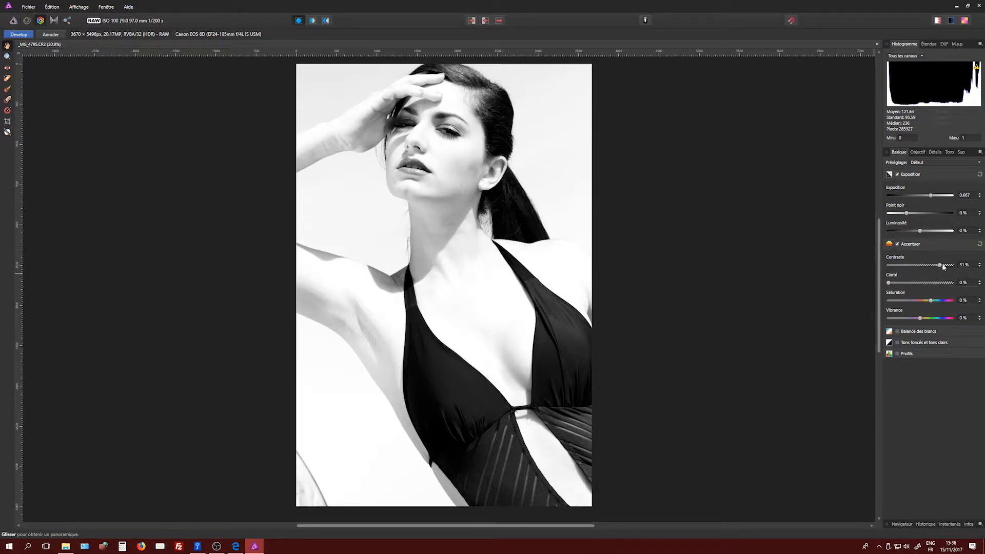
drag(931, 197, 930, 199)
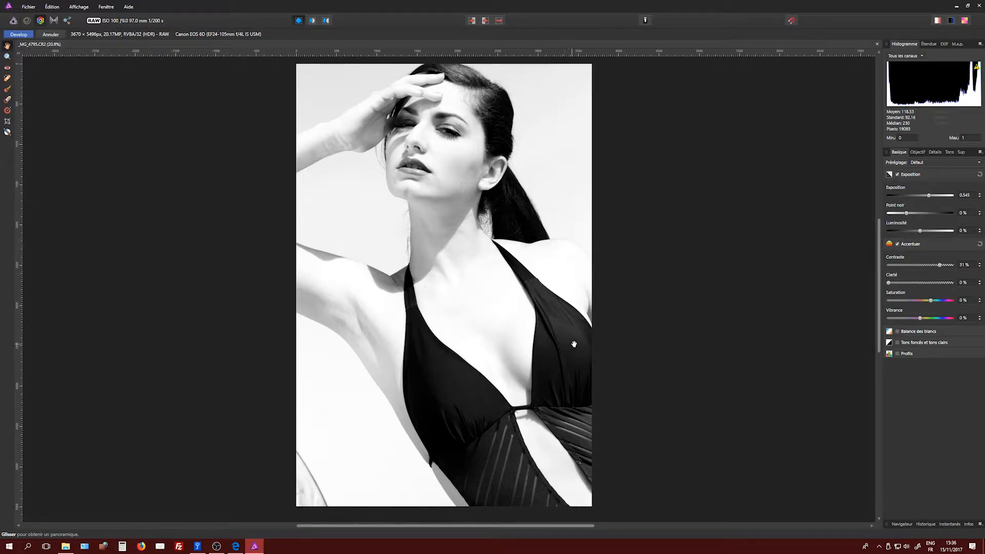
drag(907, 214, 915, 216)
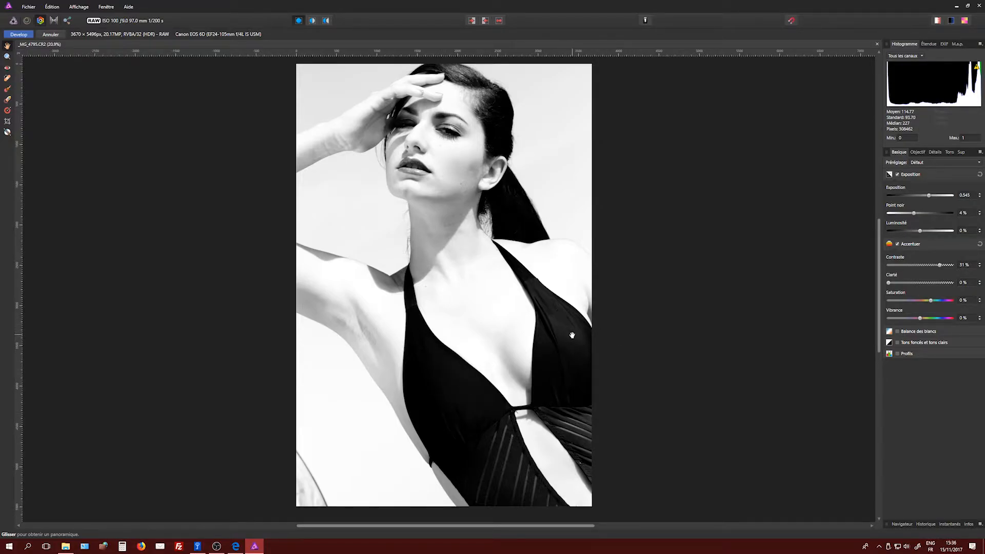
drag(914, 213, 916, 215)
Try the black-and-white conversion's Blue level at -188 %, and settle on 152 % to brighten the sky.
click(948, 151)
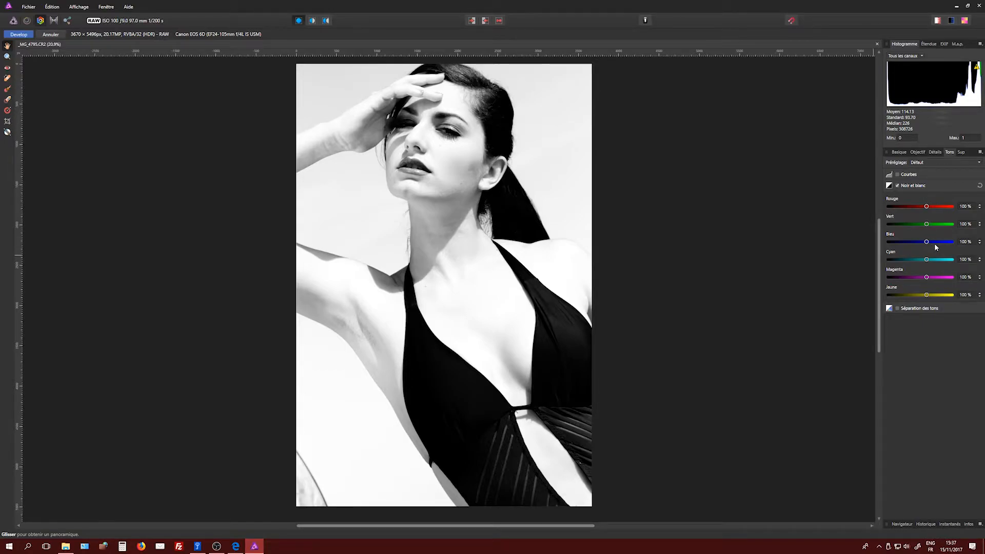
drag(929, 241, 890, 247)
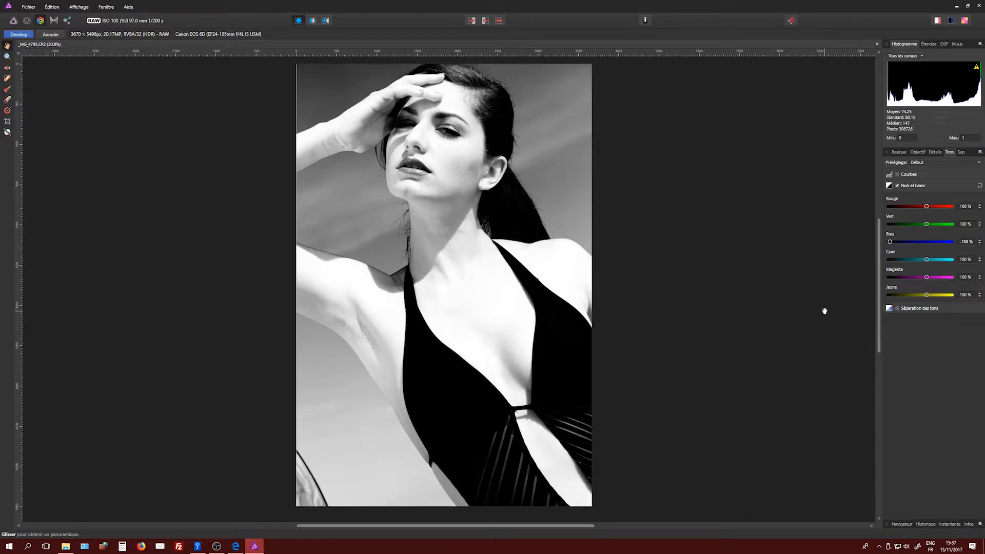
drag(905, 245, 932, 244)
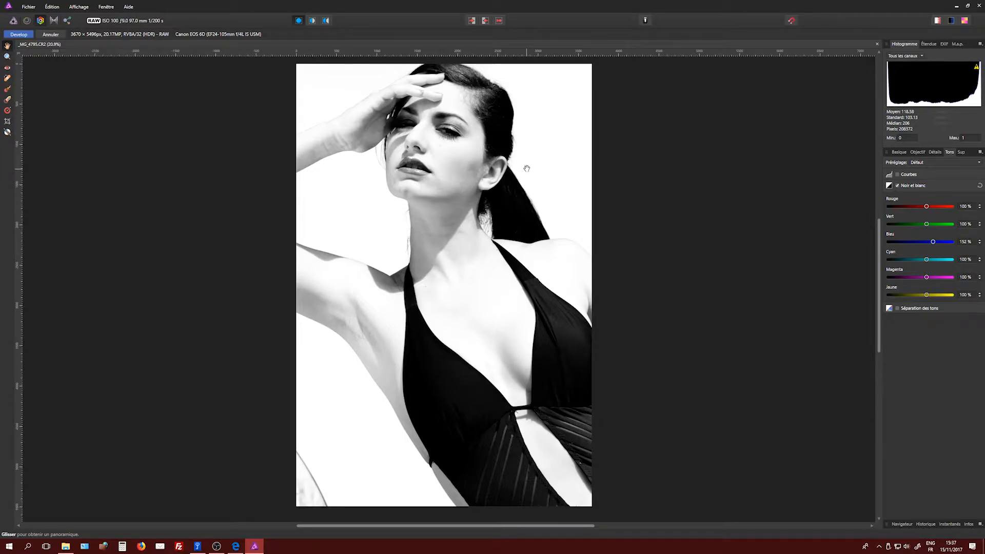
Paint a 500 px overlay over the shaded cheek and jaw, and set its exposure to 0.327.
click(9, 90)
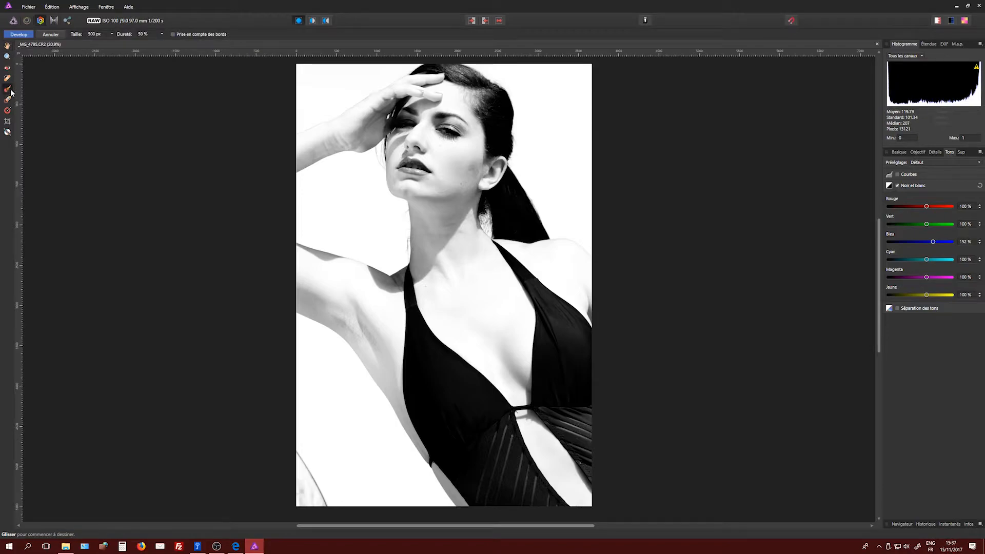
click(899, 152)
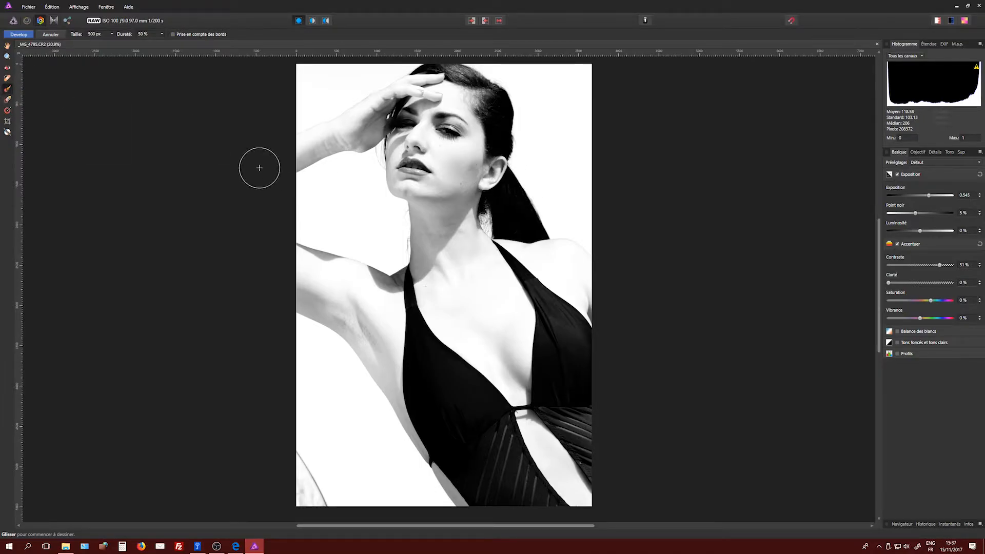
mouse_move(469, 161)
mouse_down()
mouse_move(449, 197)
mouse_move(466, 196)
mouse_move(415, 196)
mouse_move(457, 193)
mouse_up()
drag(920, 195, 923, 199)
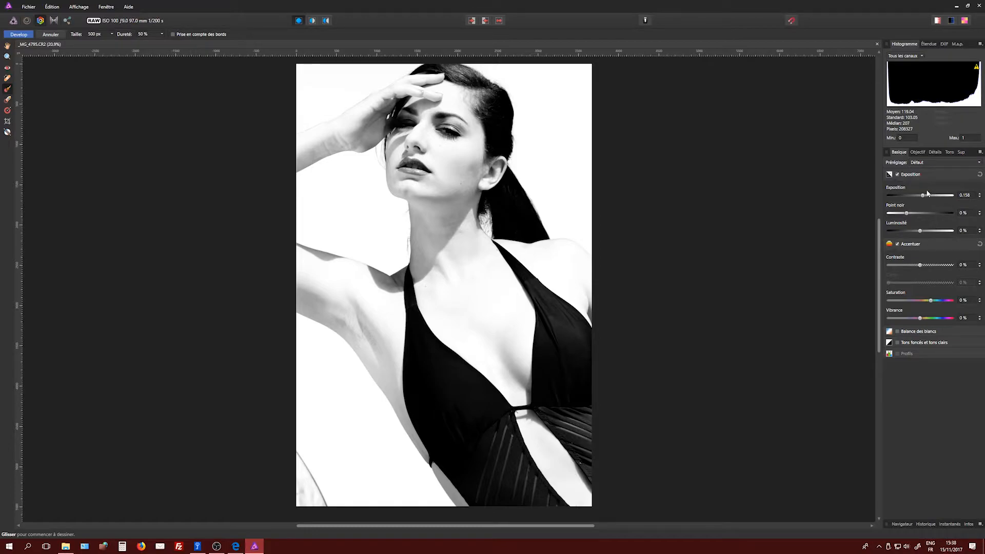
drag(924, 198, 925, 198)
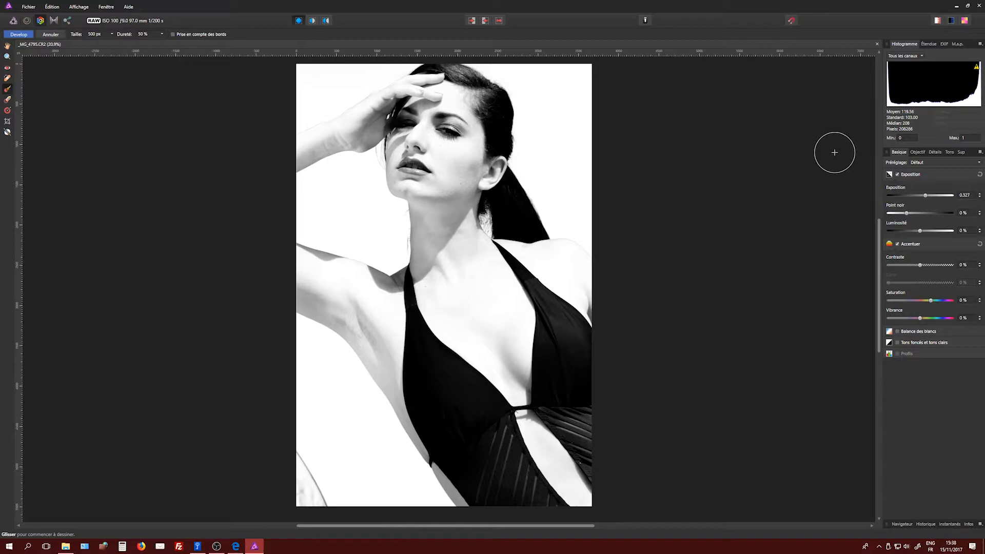
Add a second brush overlay, paint it over the jaw and lower cheek, and set its exposure to 0.327.
click(961, 152)
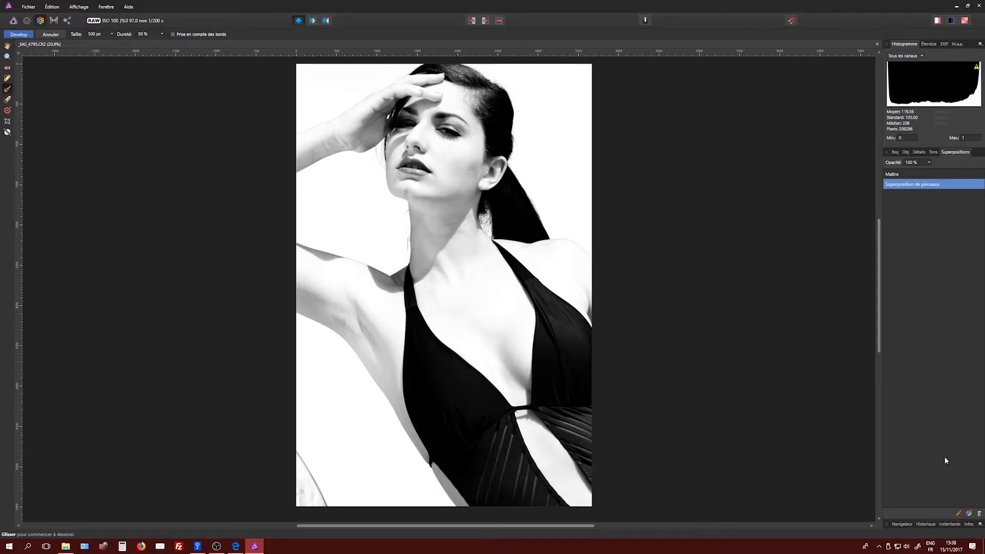
click(958, 515)
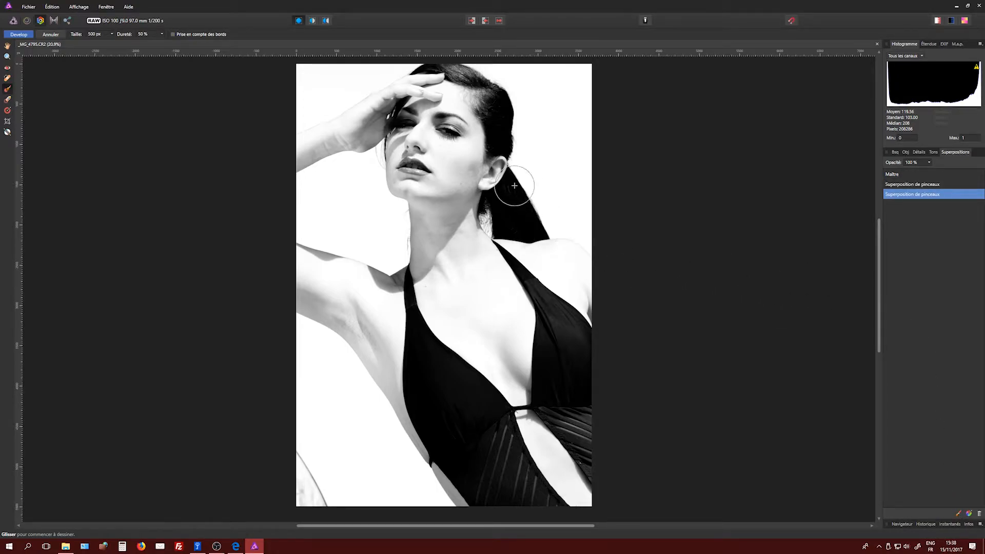
click(469, 175)
mouse_move(468, 175)
mouse_down()
mouse_move(432, 198)
mouse_move(459, 196)
mouse_move(469, 172)
mouse_up()
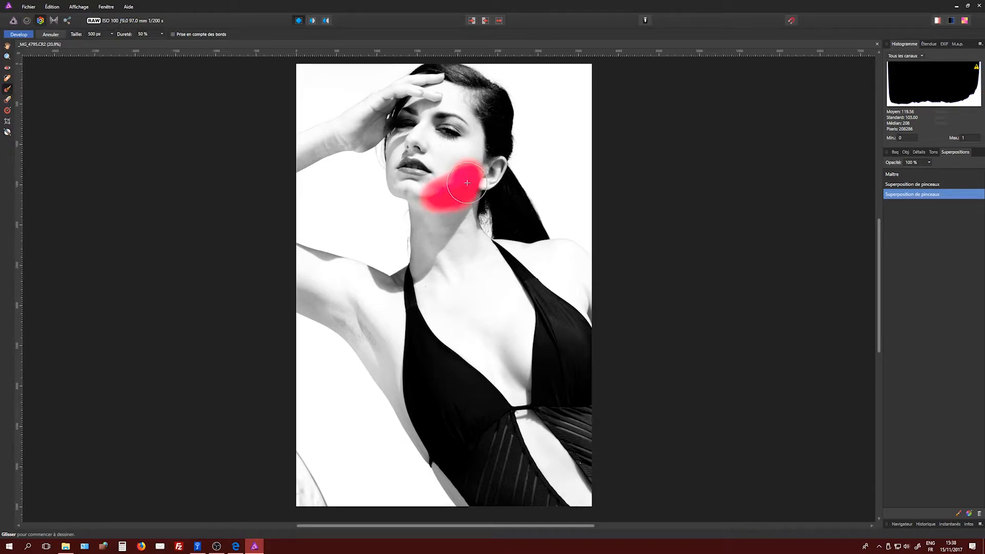
click(896, 151)
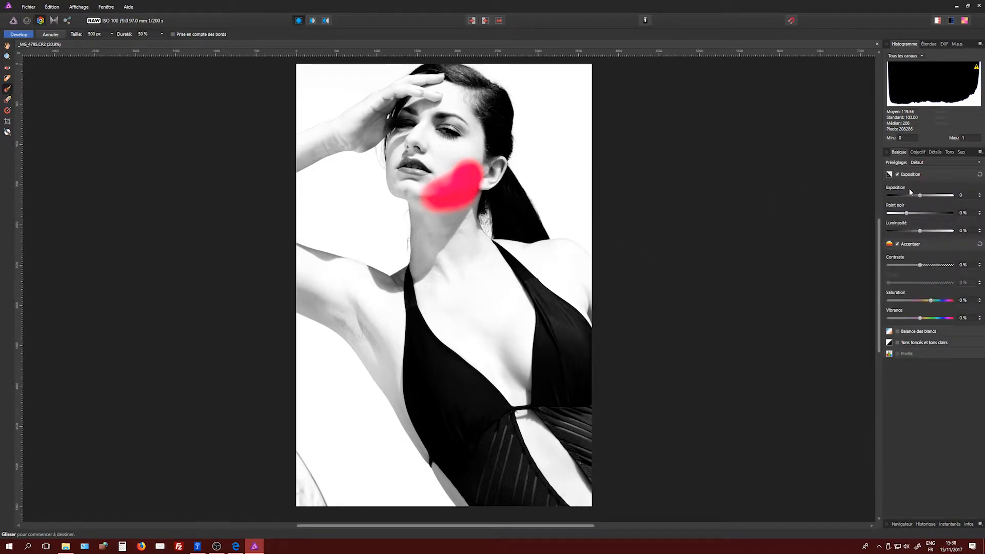
drag(920, 196, 926, 199)
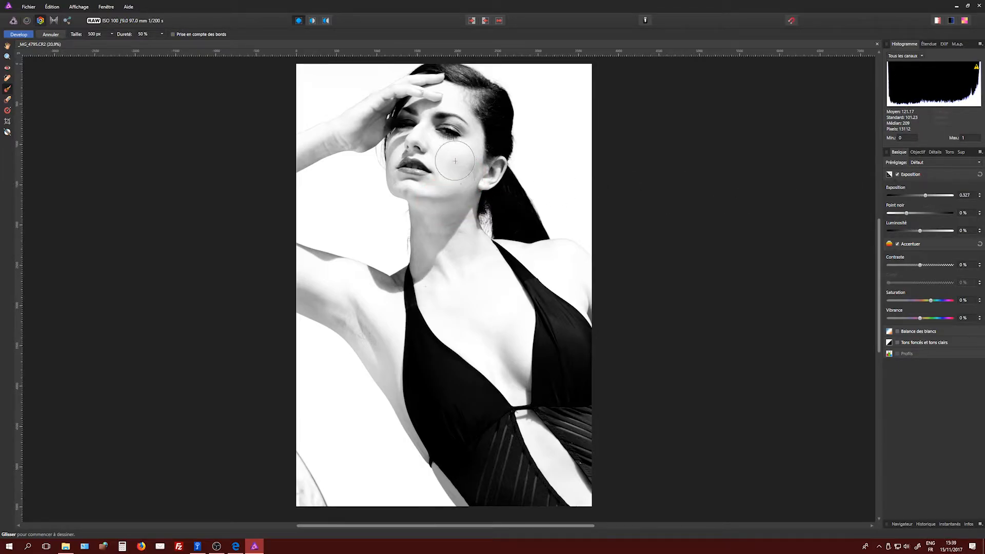
Extend the second brush overlay over the shaded parts of the arms and armpit.
click(960, 152)
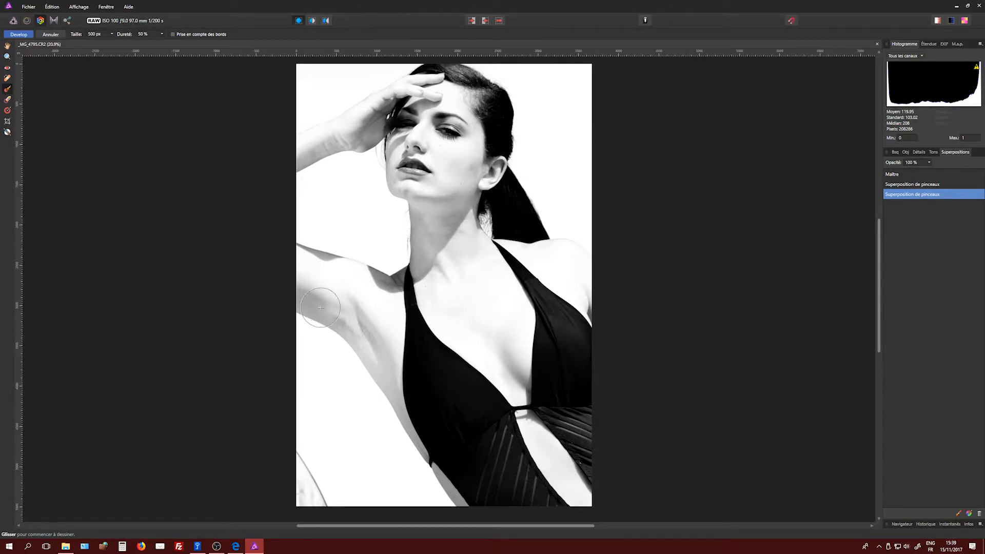
mouse_move(323, 309)
mouse_down()
mouse_move(378, 360)
mouse_move(353, 329)
mouse_move(307, 306)
mouse_move(322, 298)
mouse_move(353, 324)
mouse_move(393, 398)
mouse_move(344, 300)
mouse_move(301, 271)
mouse_move(370, 331)
mouse_move(383, 364)
mouse_up()
mouse_move(328, 165)
mouse_down()
mouse_move(306, 151)
mouse_move(345, 140)
mouse_move(383, 104)
mouse_move(361, 132)
mouse_move(280, 169)
mouse_move(319, 246)
mouse_move(366, 279)
mouse_move(375, 296)
mouse_move(343, 310)
mouse_move(319, 305)
mouse_up()
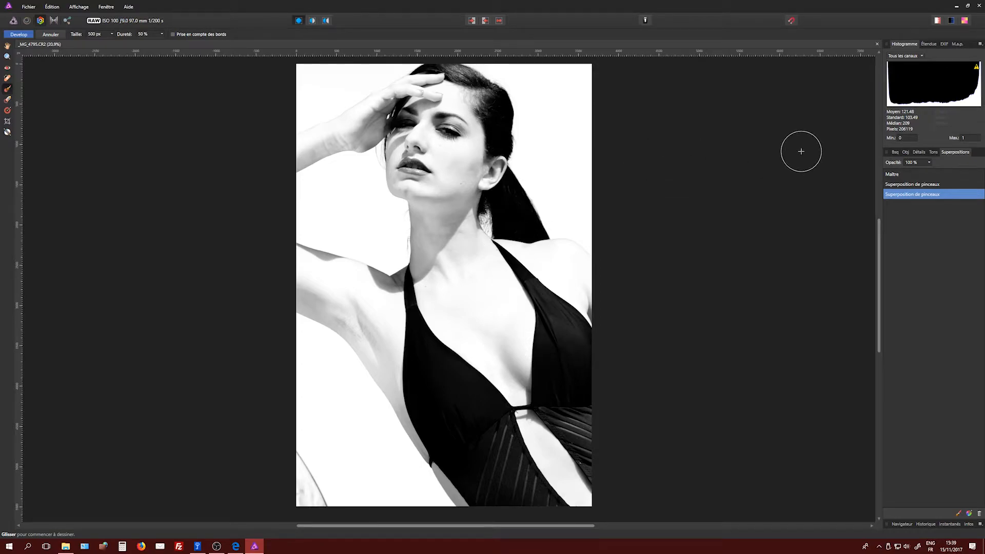
click(895, 151)
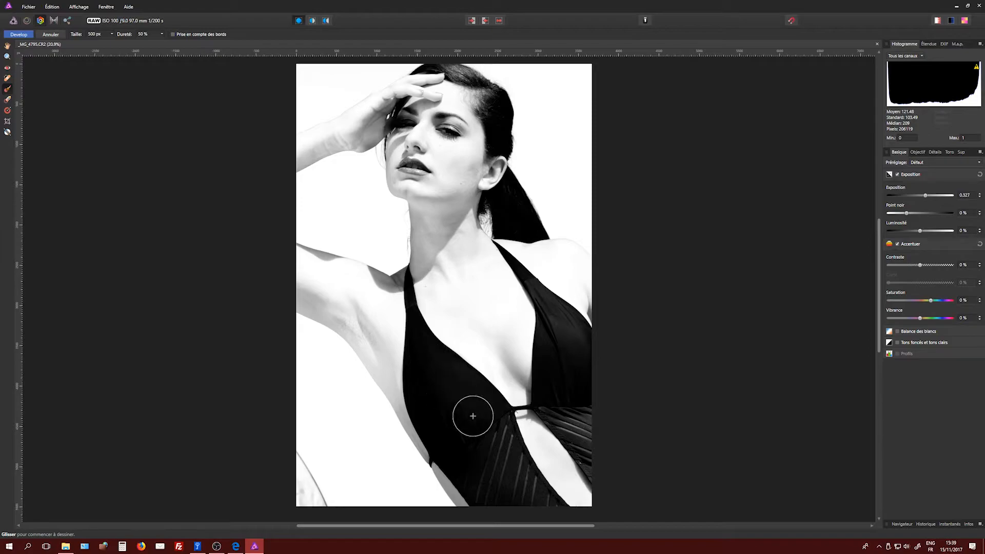
click(961, 152)
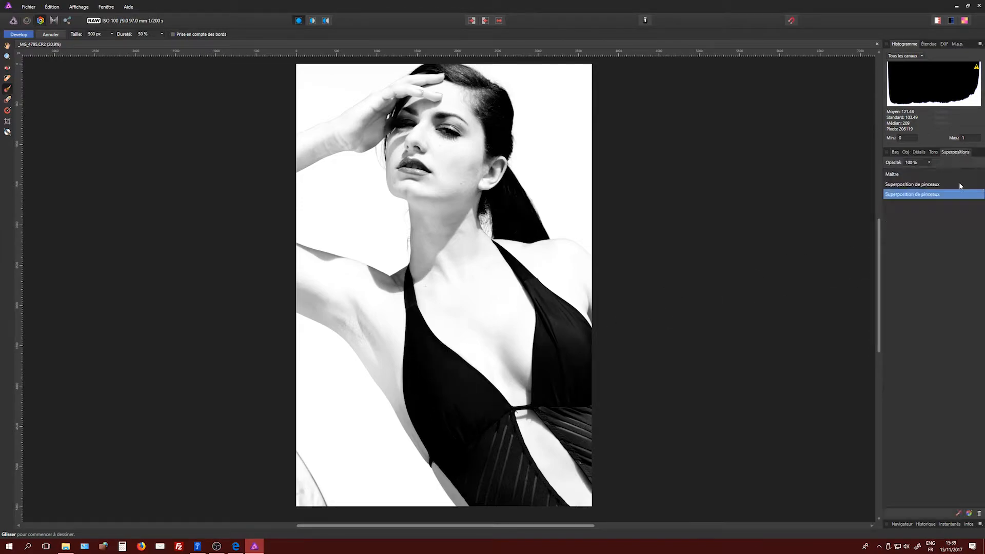
Add a third brush overlay and paint it over the dark swimsuit cup nearest the raised arm with a 690 px brush.
click(959, 512)
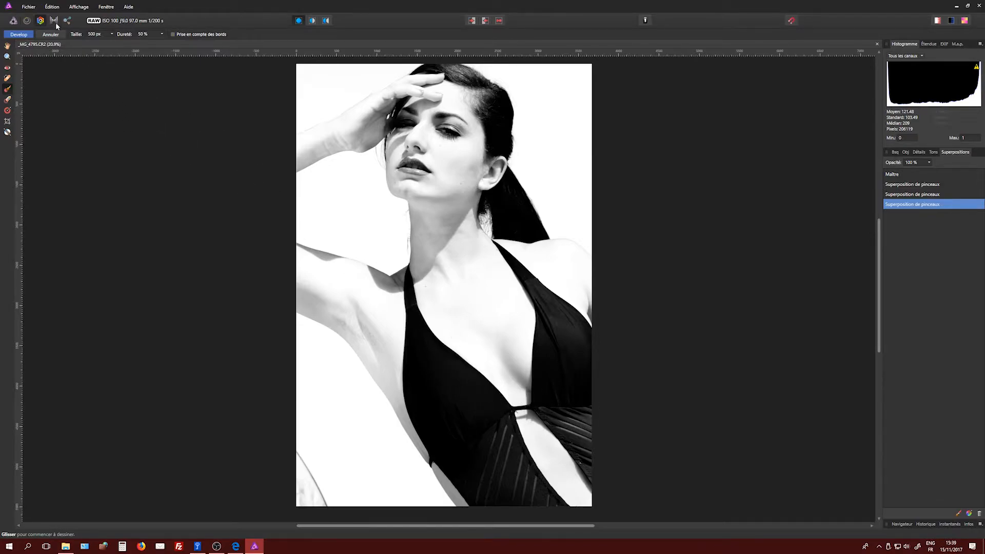
click(111, 35)
click(439, 380)
mouse_move(438, 380)
mouse_down()
mouse_move(424, 356)
mouse_move(429, 389)
mouse_move(432, 378)
mouse_move(452, 386)
mouse_move(442, 383)
mouse_move(440, 401)
mouse_move(463, 398)
mouse_move(442, 381)
mouse_move(434, 406)
mouse_move(442, 428)
mouse_move(436, 392)
mouse_move(466, 406)
mouse_move(433, 369)
mouse_move(461, 415)
mouse_move(452, 424)
mouse_move(435, 404)
mouse_move(432, 378)
mouse_move(429, 394)
mouse_move(446, 418)
mouse_move(465, 397)
mouse_move(442, 366)
mouse_up()
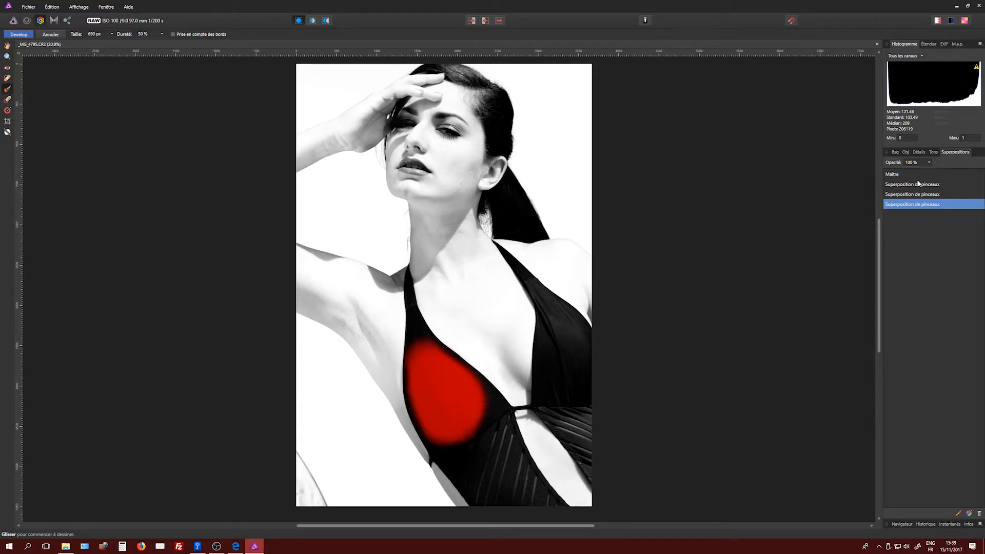
Set the swimsuit overlay's exposure to 0.691 and develop the RAW photo.
click(895, 152)
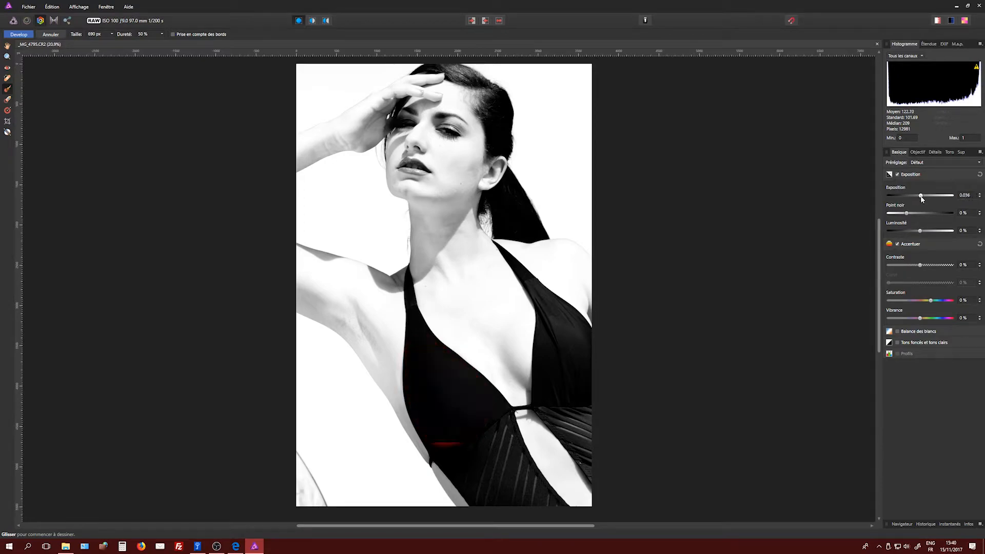
drag(920, 198, 931, 200)
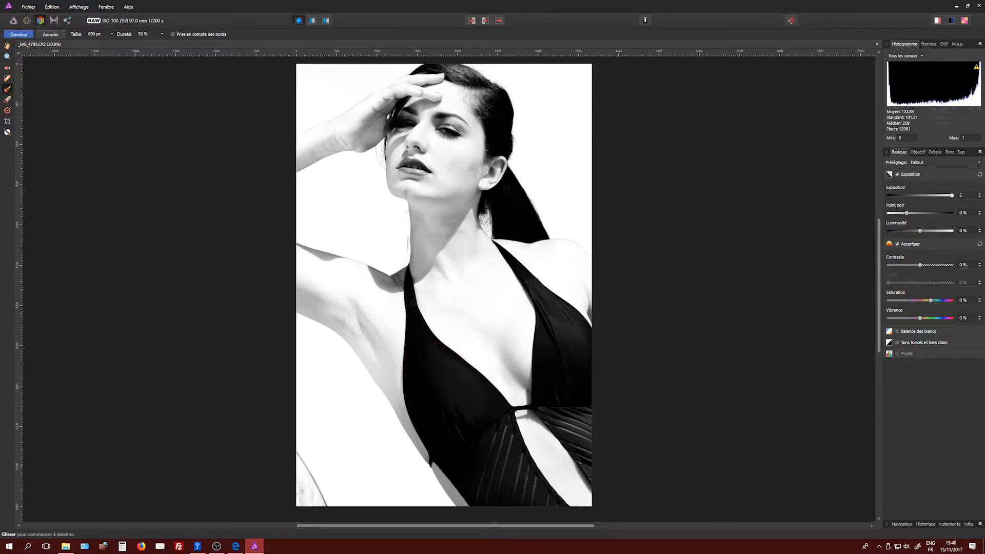
click(922, 199)
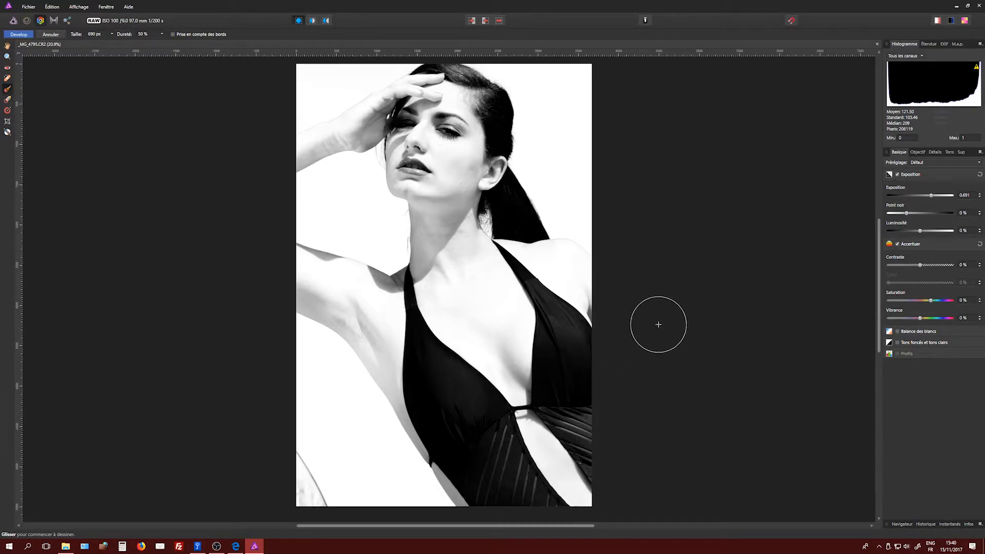
click(18, 34)
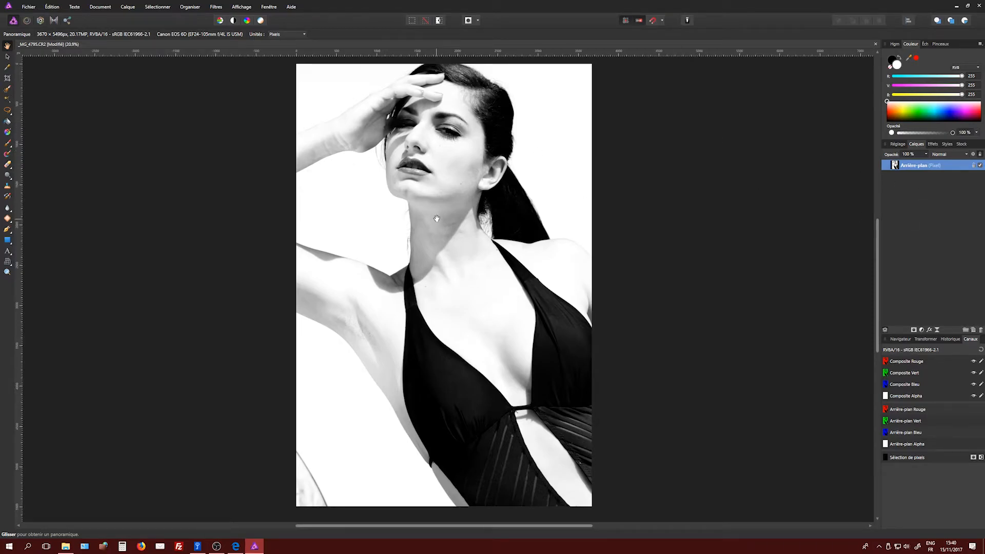
click(29, 7)
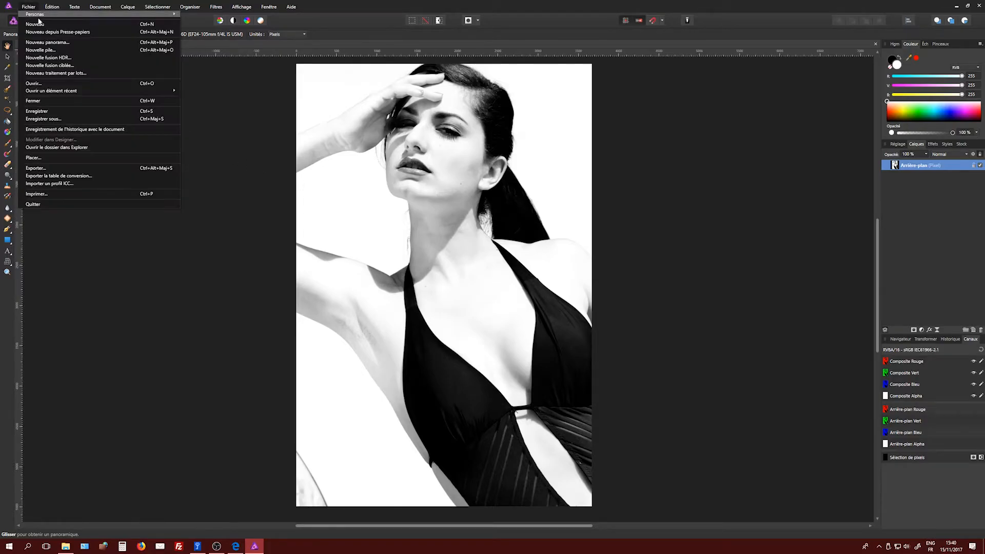
mouse_move(75, 93)
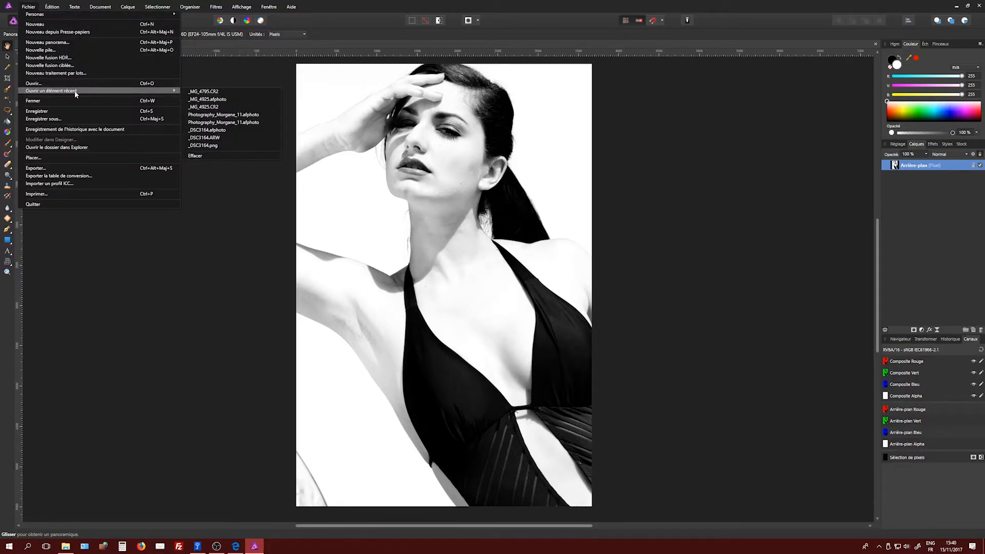
click(234, 91)
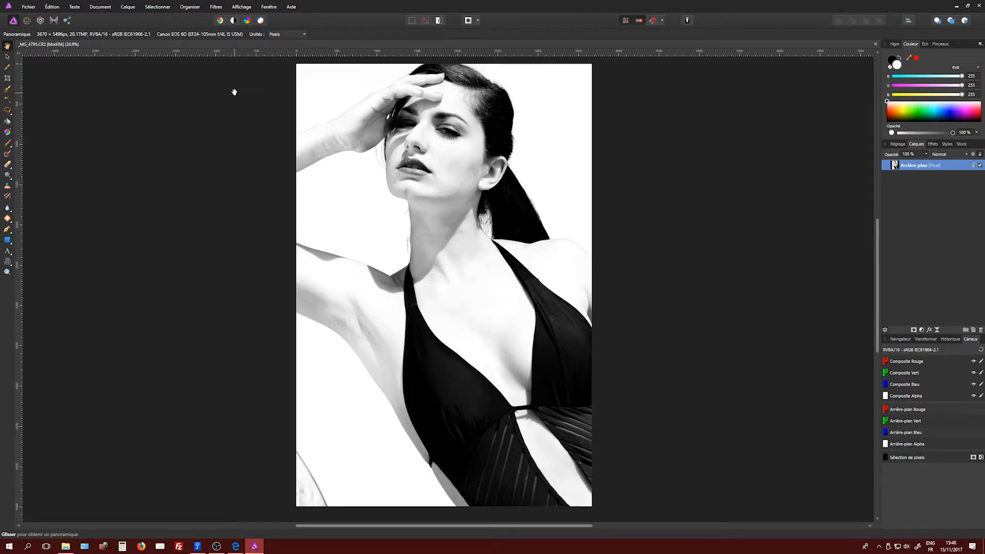
click(28, 6)
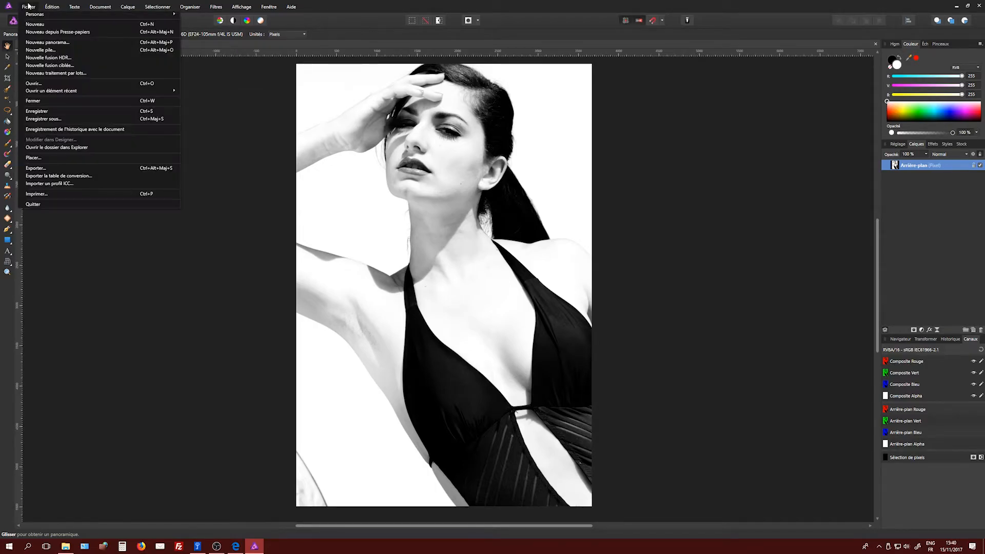
click(244, 67)
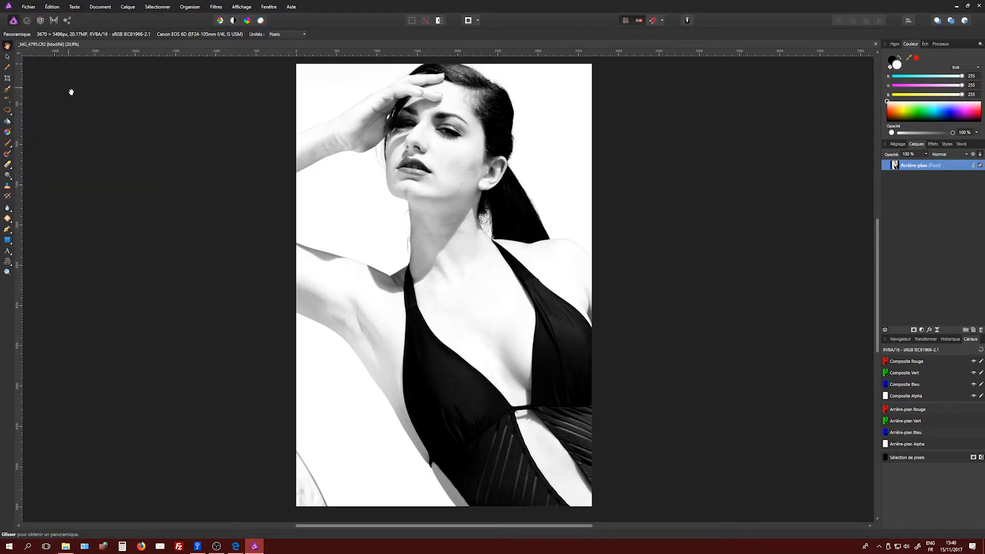
Save the developed portrait as the Affinity document _MG_4795.afphoto in the SOURCE folder.
click(29, 6)
click(46, 118)
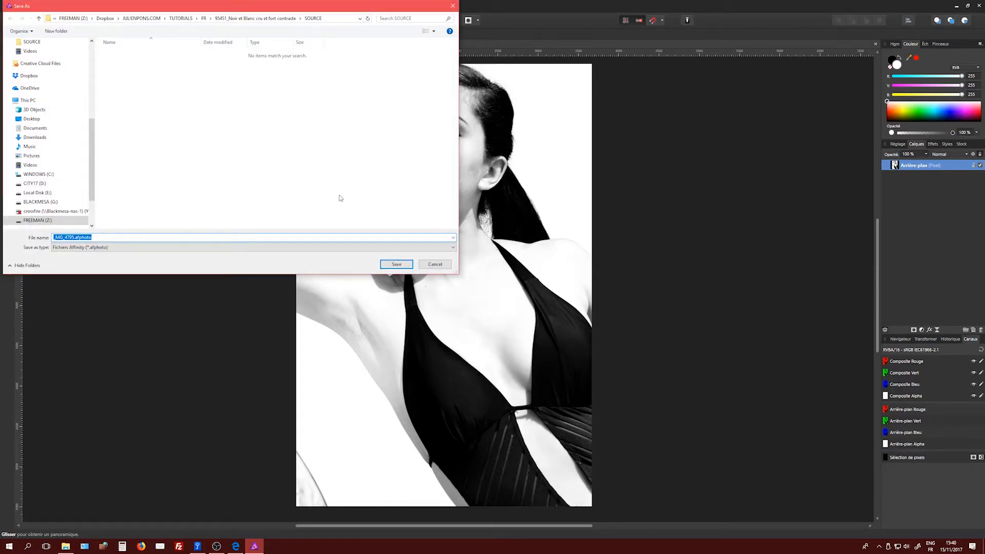
click(397, 264)
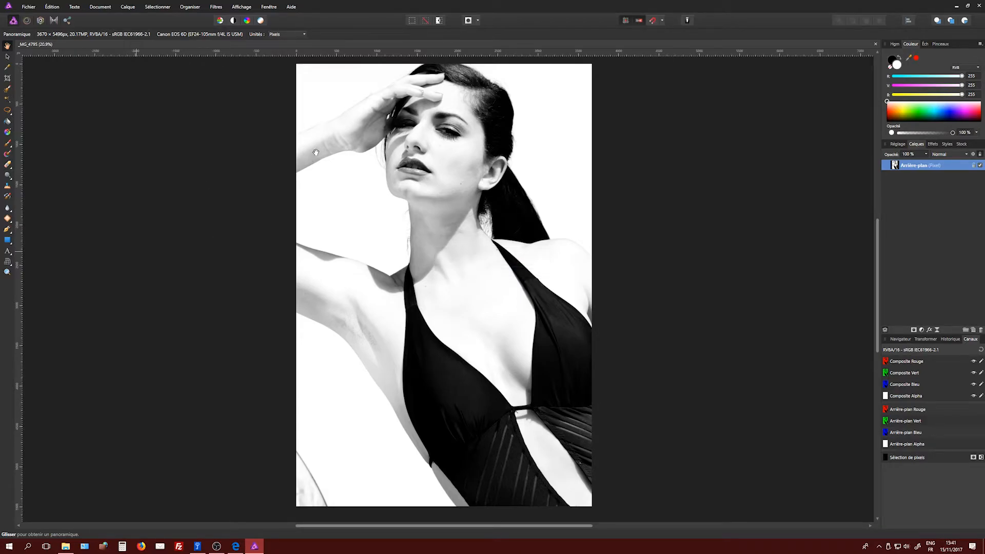
Reopen the recent RAW file _MG_4795.CR2 and develop it with its default settings.
click(28, 7)
mouse_move(90, 92)
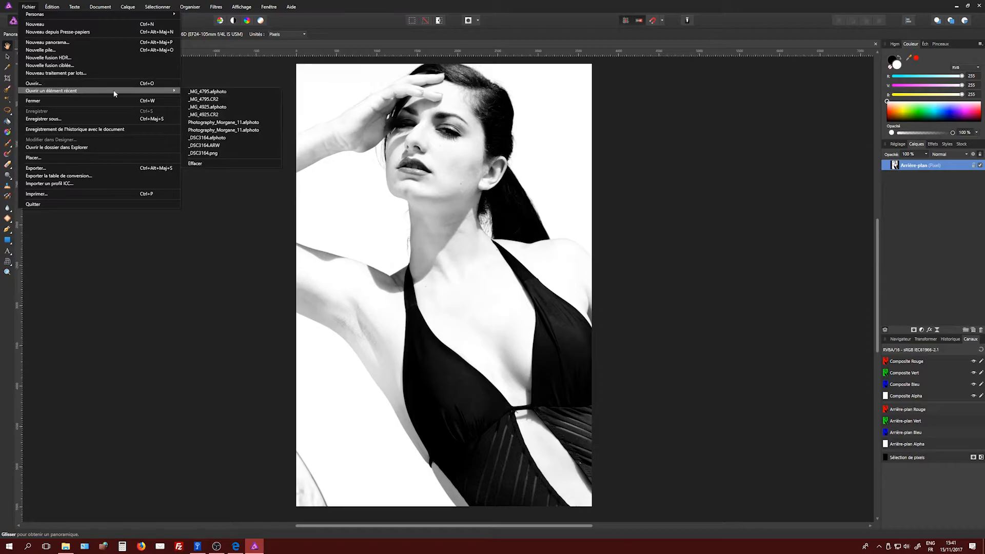
click(188, 102)
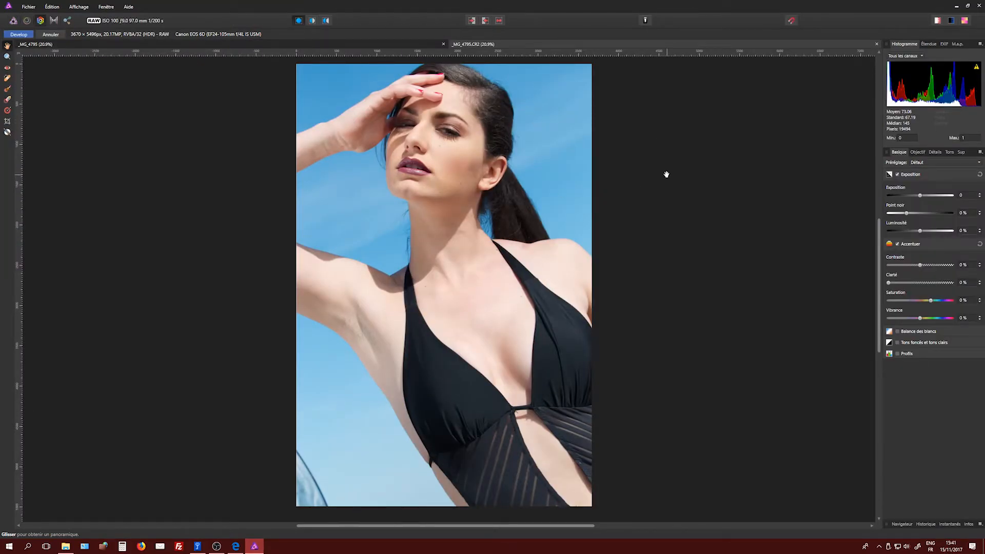
click(24, 34)
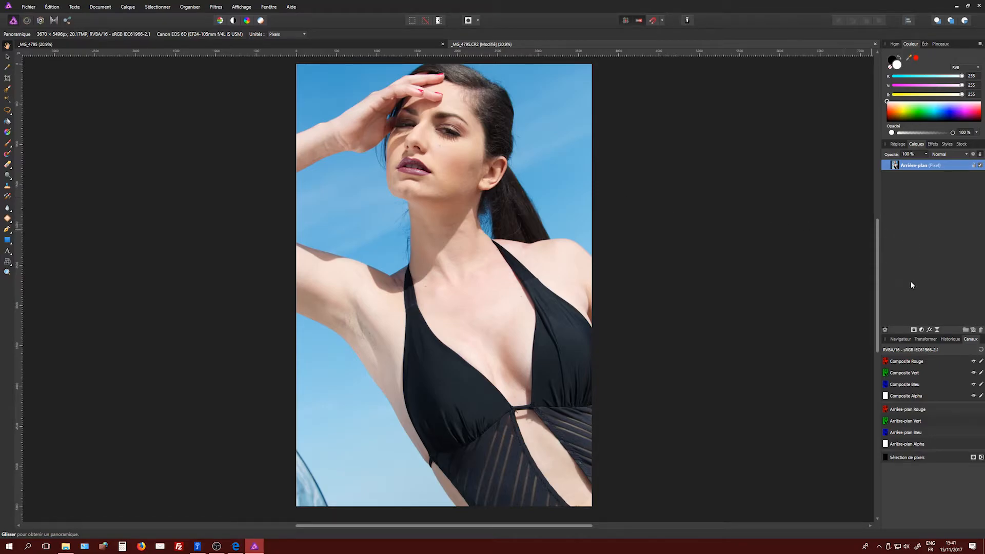
Add a Black and White adjustment to the colour portrait and set its blue to 221 %.
click(897, 145)
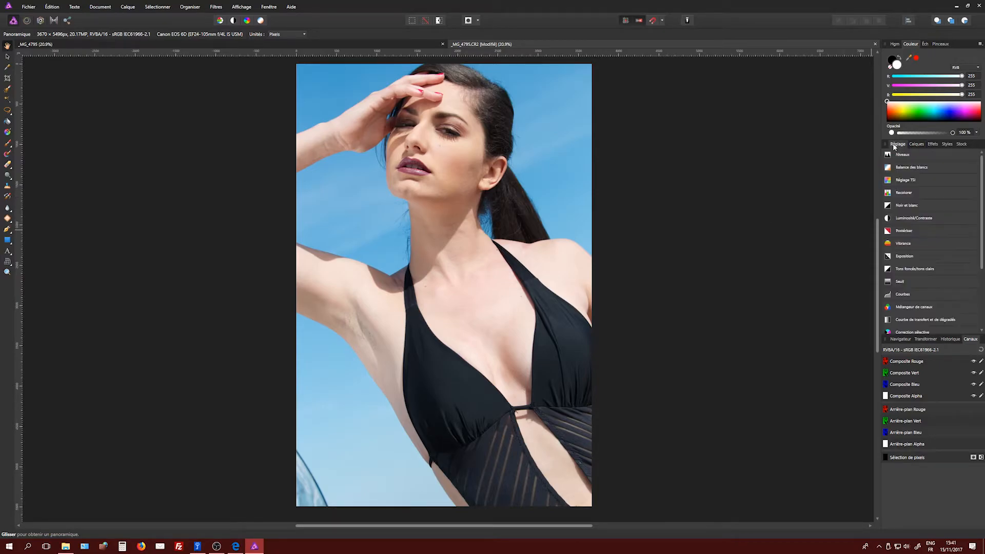
click(907, 206)
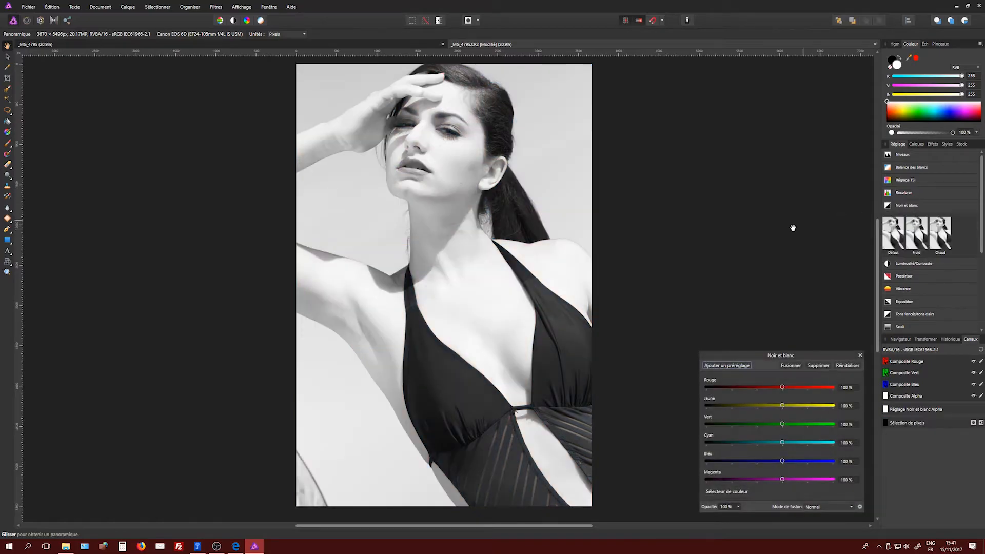
drag(774, 359, 786, 123)
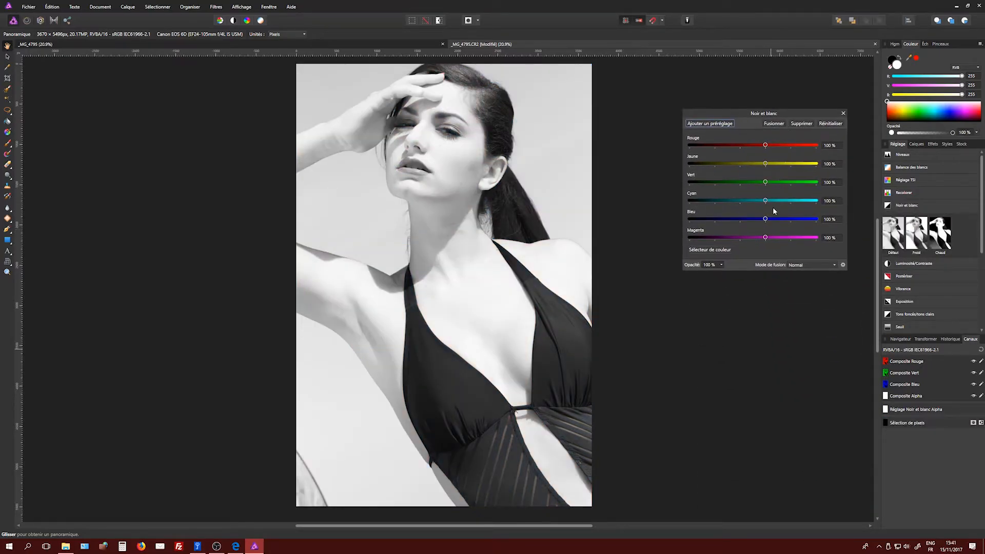
drag(765, 218, 796, 219)
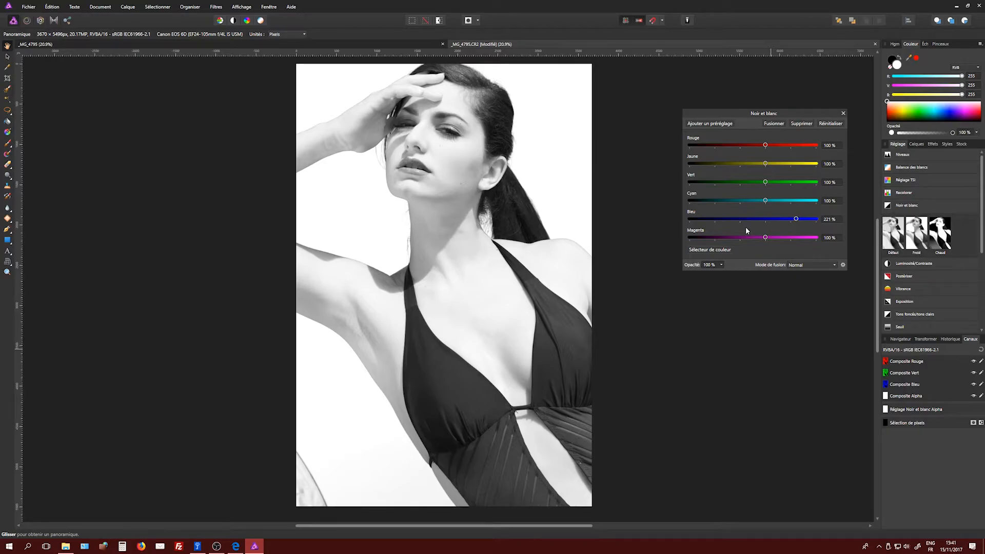
mouse_move(765, 145)
mouse_down()
mouse_move(755, 146)
mouse_move(765, 147)
mouse_up()
click(843, 113)
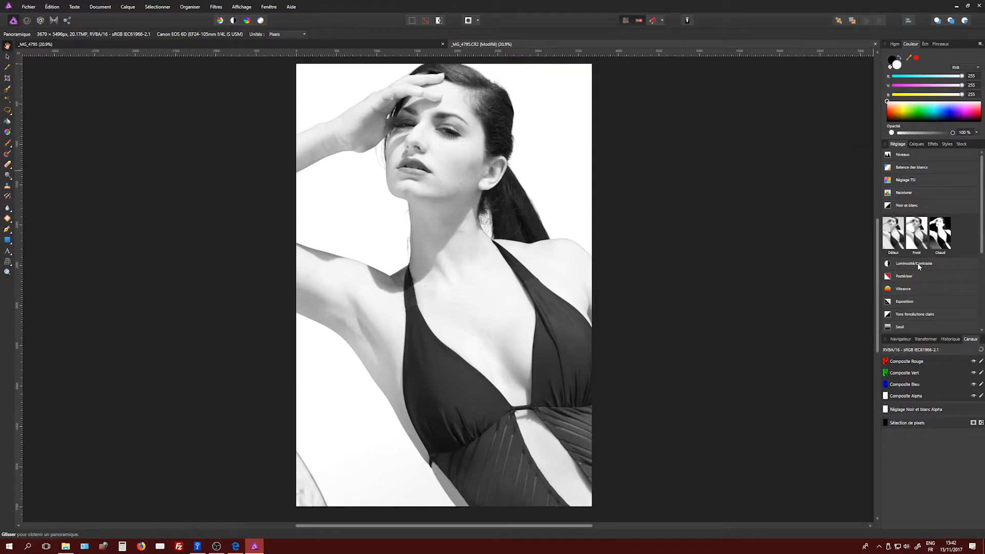
Add a Shadows/Highlights adjustment with shadows at -200 % and highlights at 2 %.
click(919, 315)
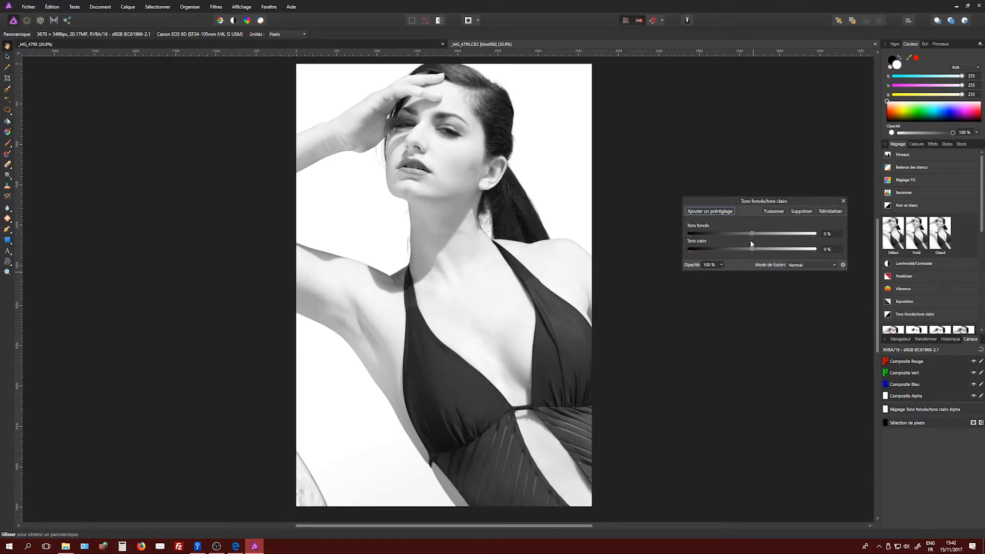
drag(751, 234, 663, 247)
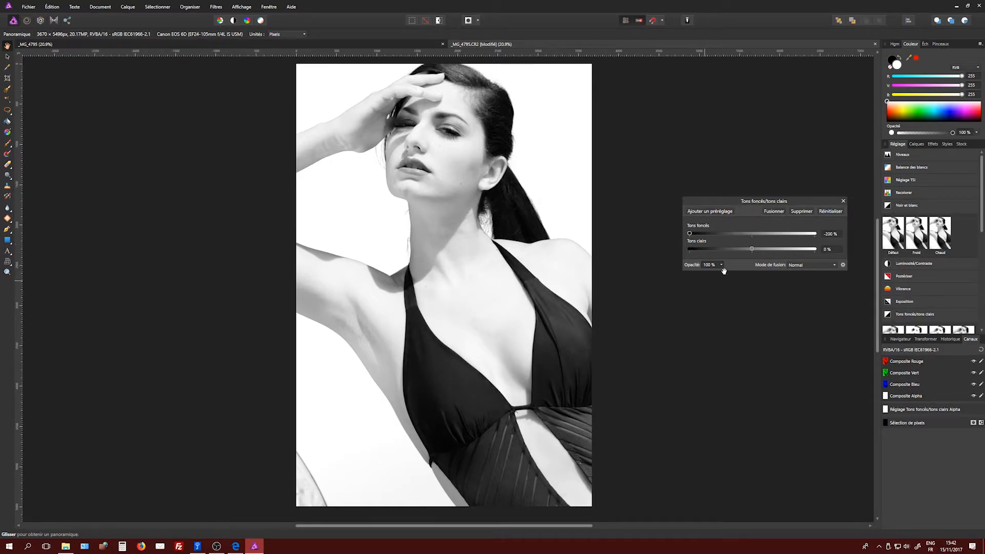
drag(752, 250, 754, 252)
click(827, 249)
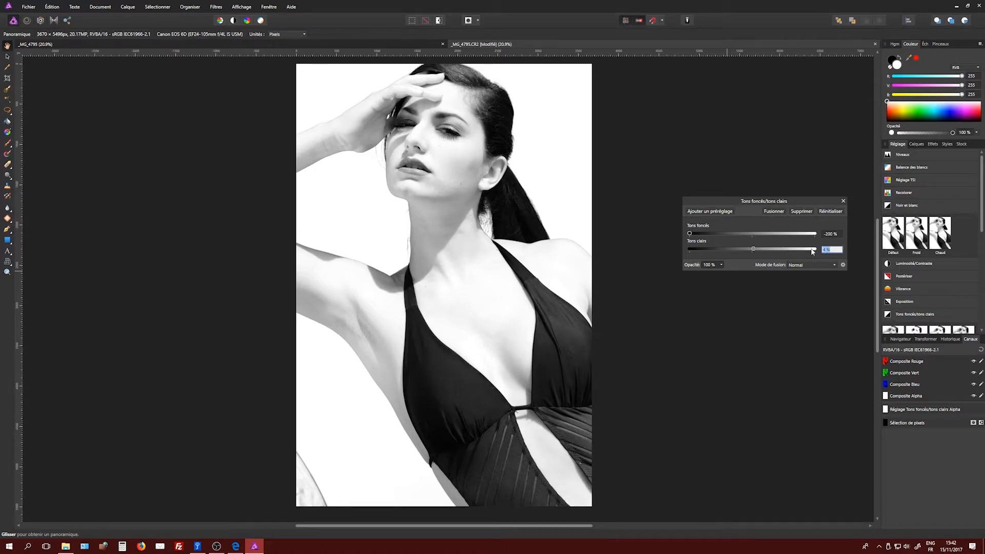
key(Tab)
click(843, 200)
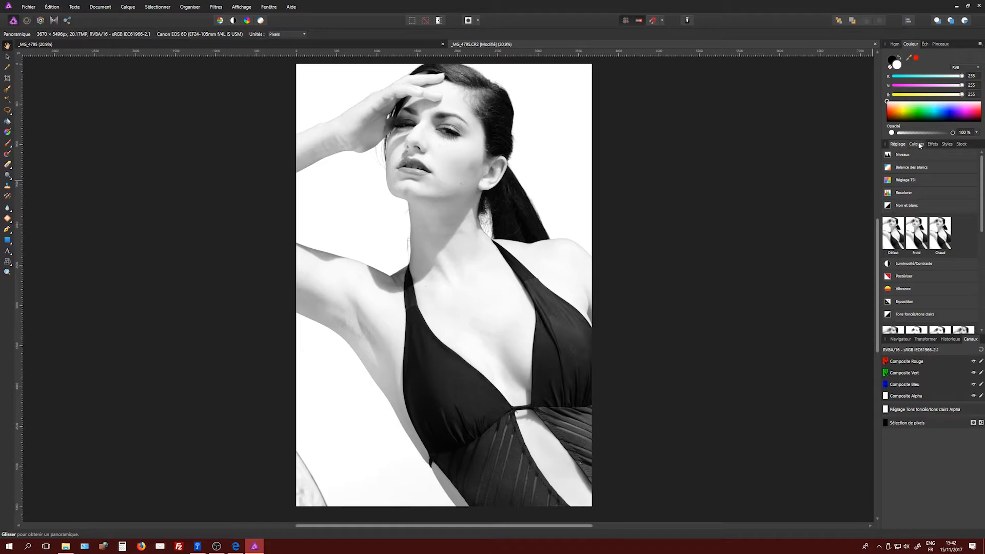
Duplicate the Shadows/Highlights adjustment layer and set the copy's shadows to -182 %.
click(917, 145)
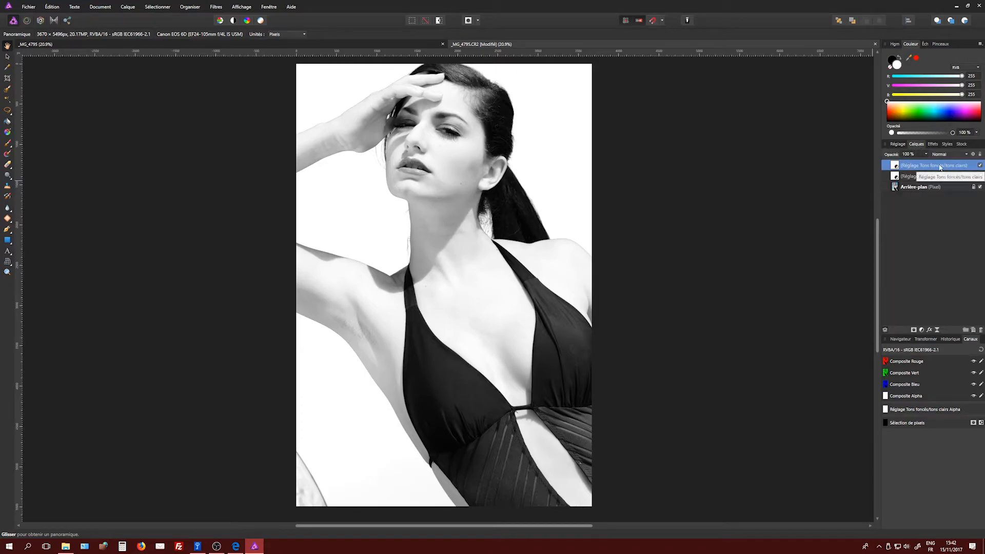
right_click(922, 169)
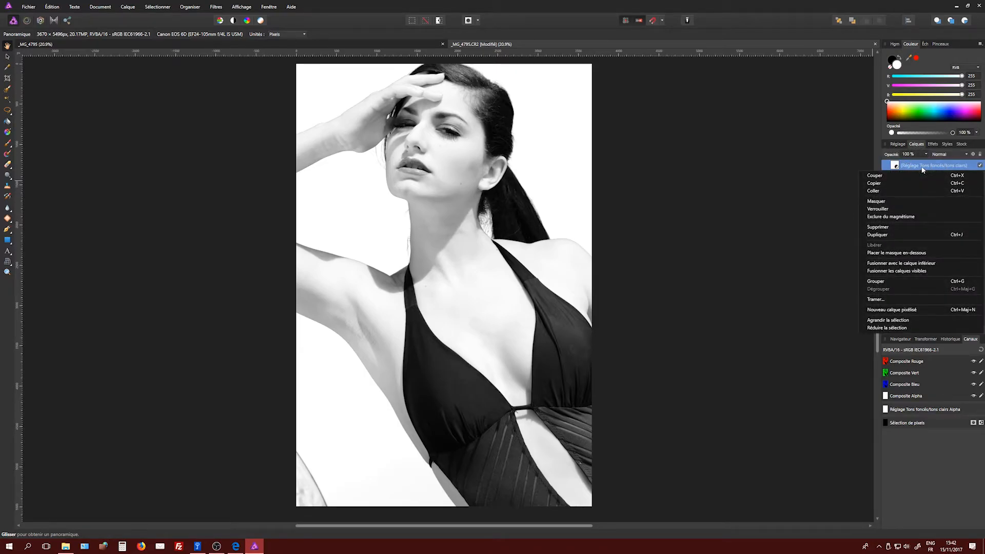
click(915, 234)
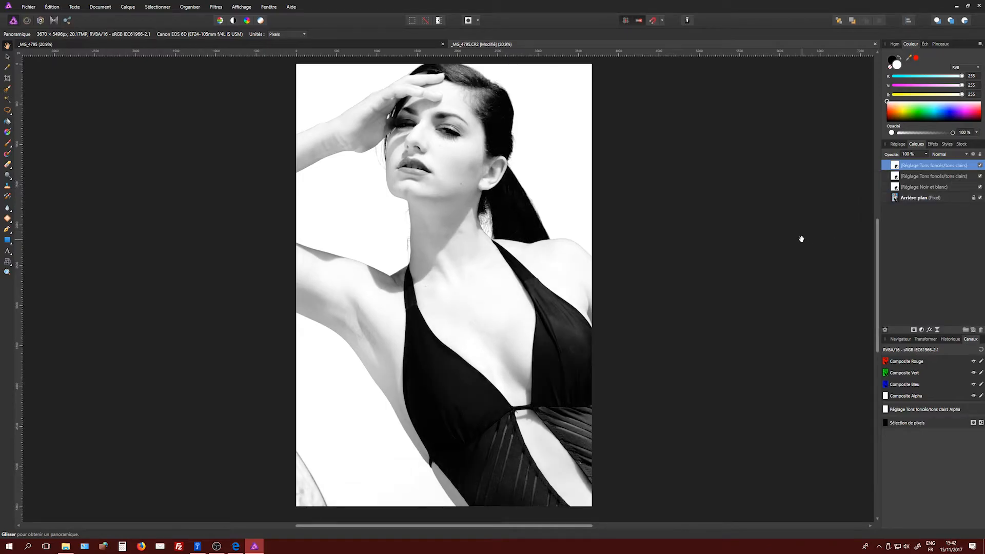
double_click(898, 168)
mouse_move(690, 235)
mouse_down()
mouse_move(716, 235)
mouse_move(695, 235)
mouse_up()
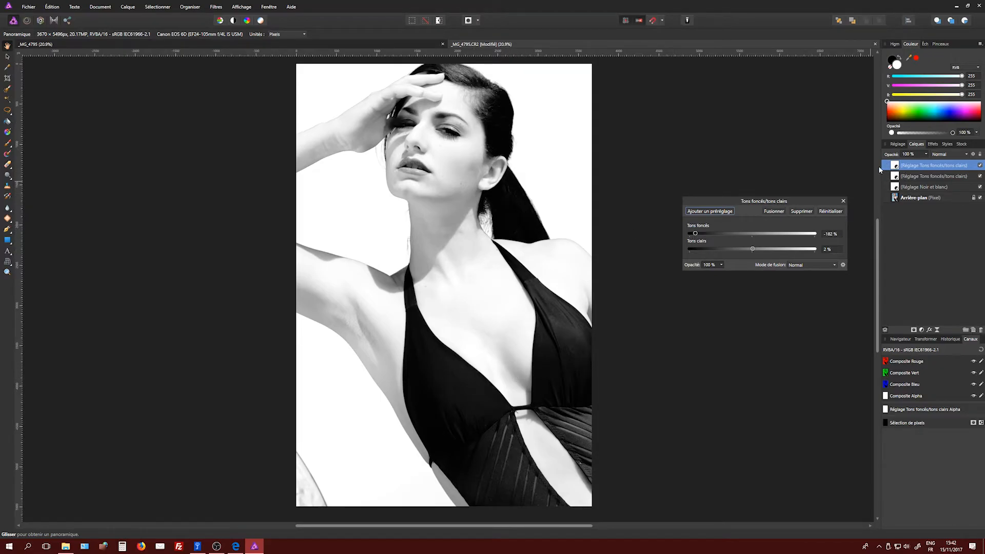
Paint black over the ponytail on the duplicated adjustment's mask with a 578 px brush at 0 % hardness.
click(901, 59)
click(7, 144)
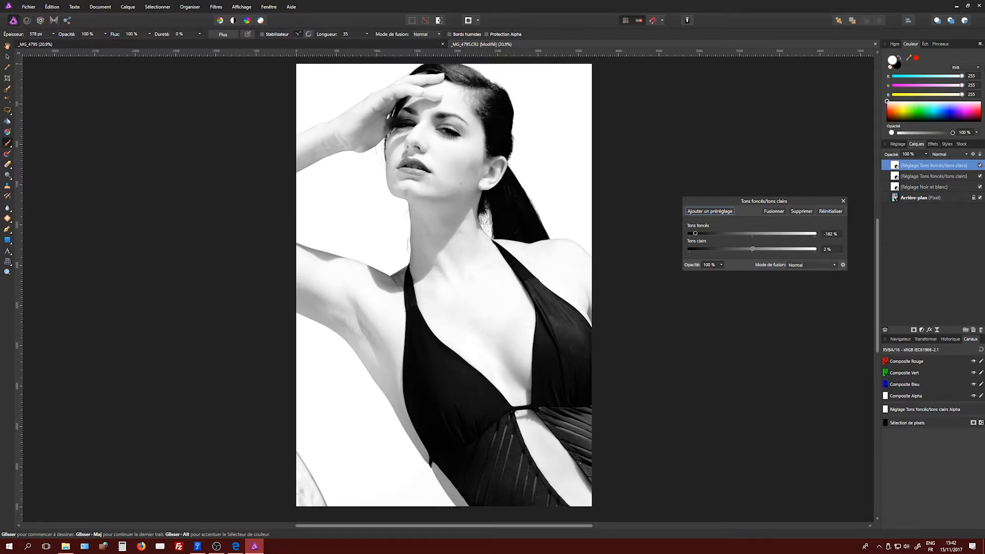
click(899, 58)
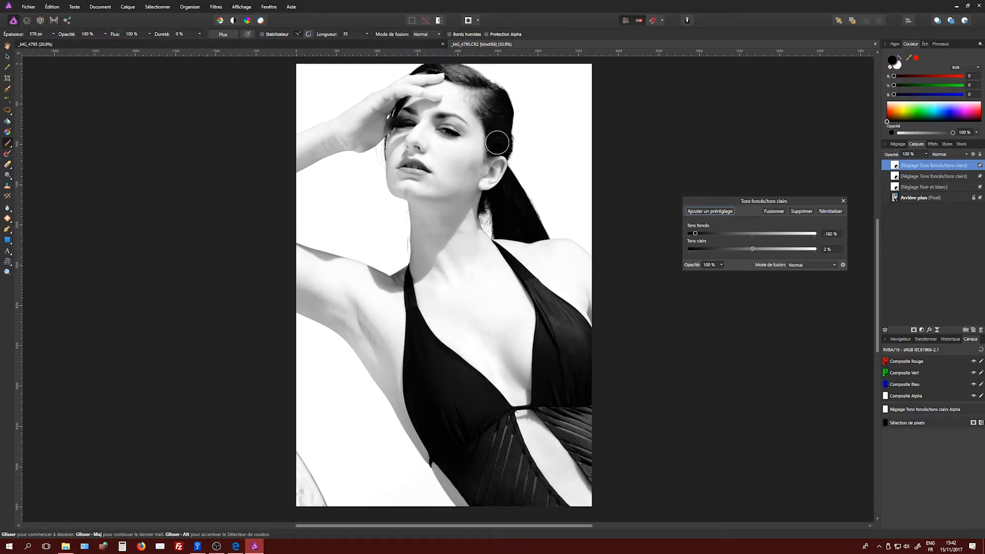
key(z)
mouse_move(513, 197)
mouse_down()
mouse_move(575, 158)
mouse_move(835, 62)
mouse_up()
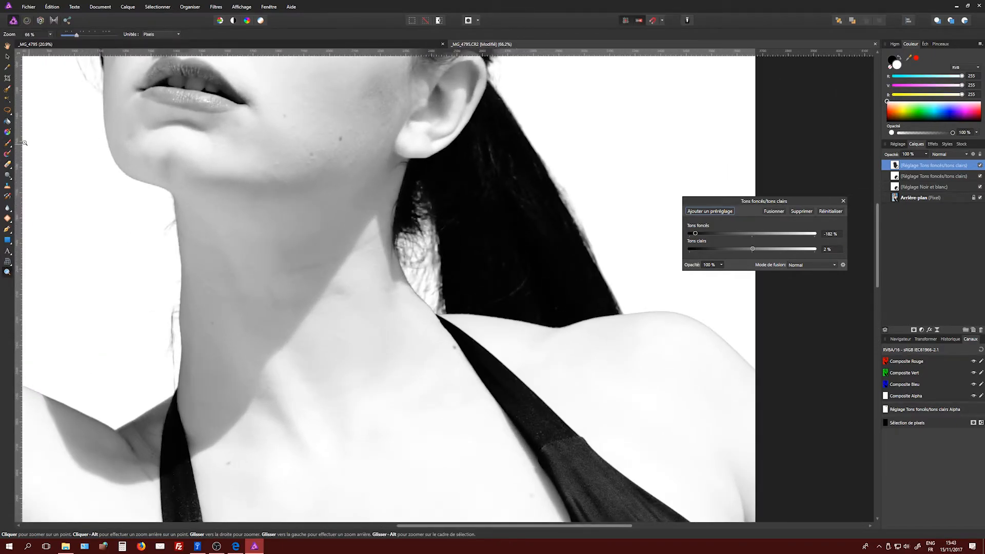
click(8, 143)
mouse_move(507, 214)
mouse_down()
mouse_move(467, 226)
mouse_move(521, 276)
mouse_move(546, 269)
mouse_move(497, 195)
mouse_move(487, 259)
mouse_move(448, 205)
mouse_move(449, 254)
mouse_up()
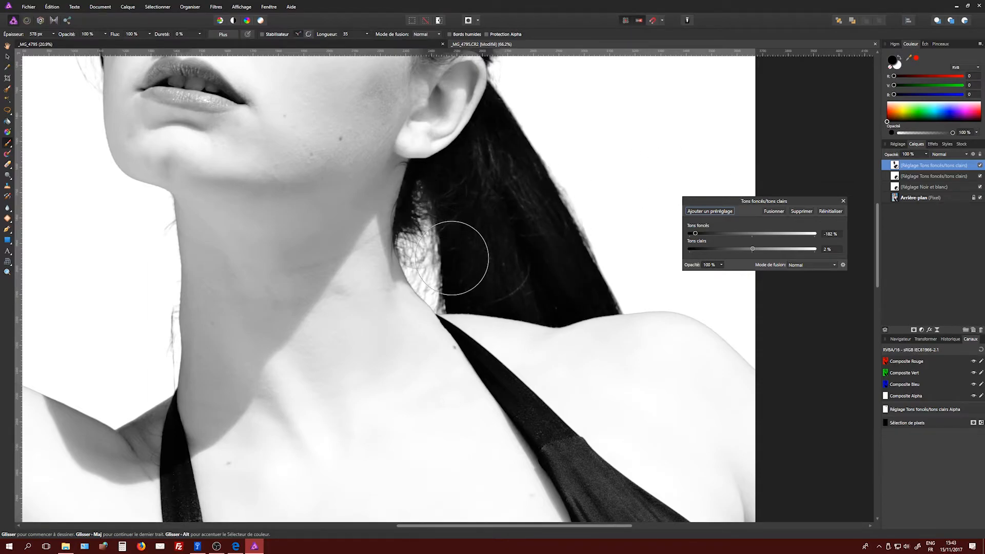
Extend the black mask painting over the hair on the head and close the adjustment's settings.
scroll(481, 269, up, 1)
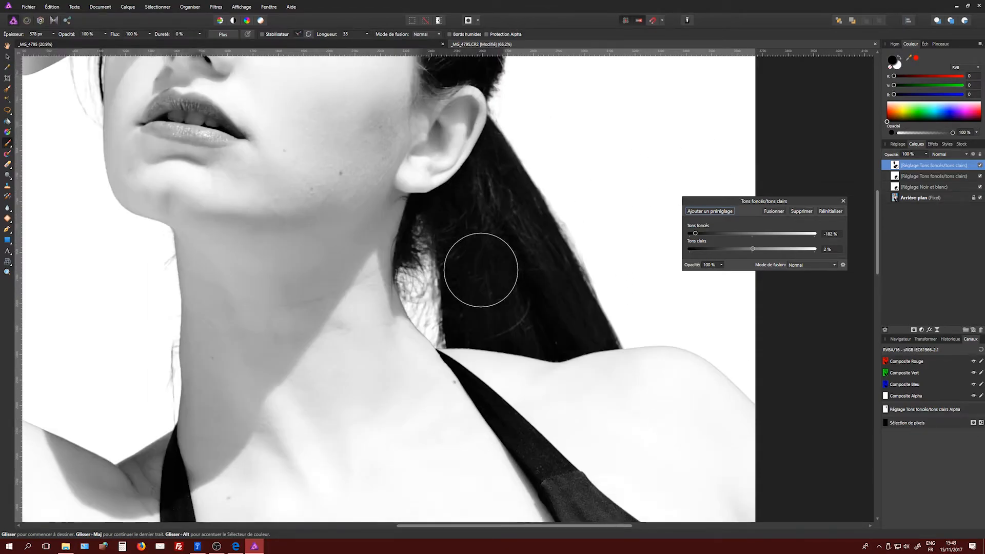
scroll(481, 270, up, 8)
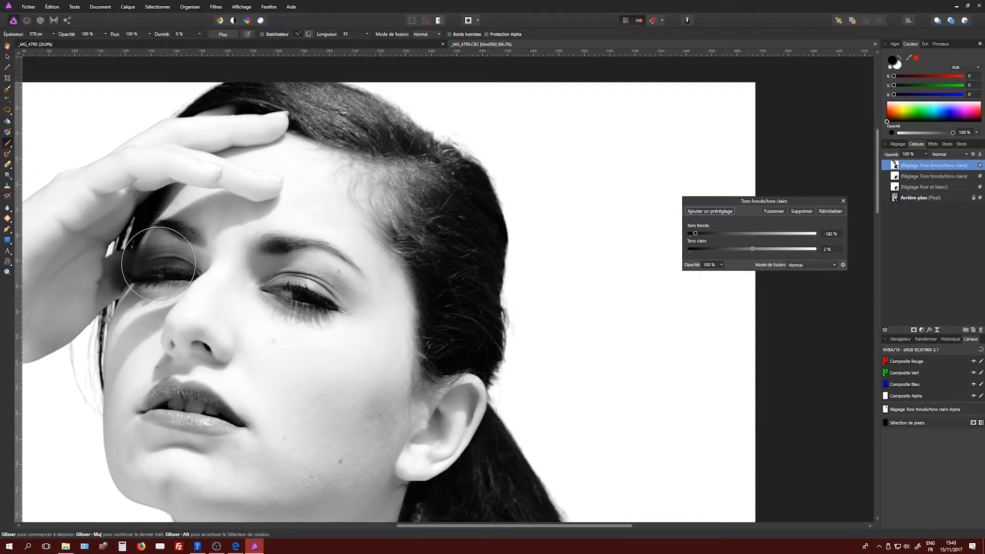
click(6, 273)
drag(505, 304, 233, 418)
drag(477, 379, 454, 432)
scroll(466, 403, down, 5)
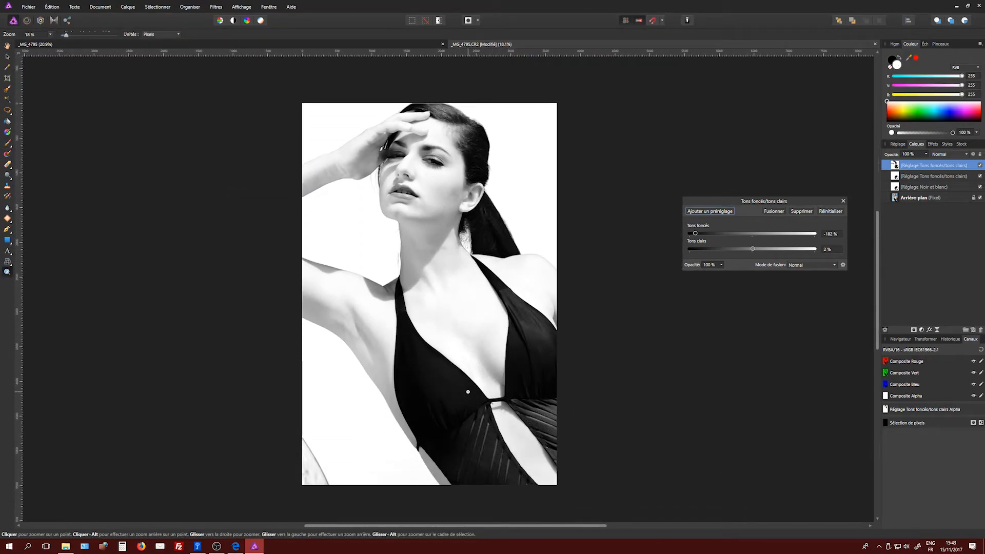
scroll(468, 392, down, 2)
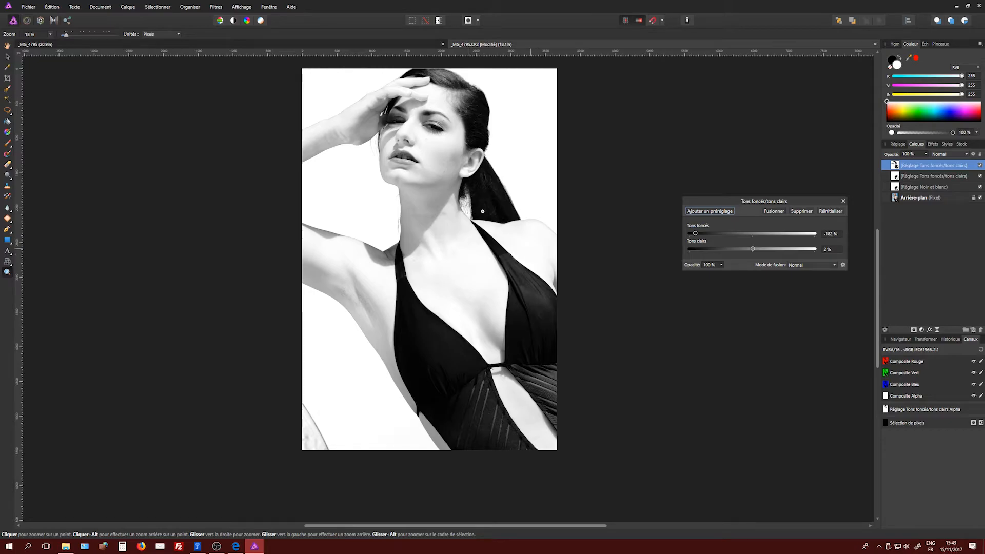
scroll(446, 189, up, 1)
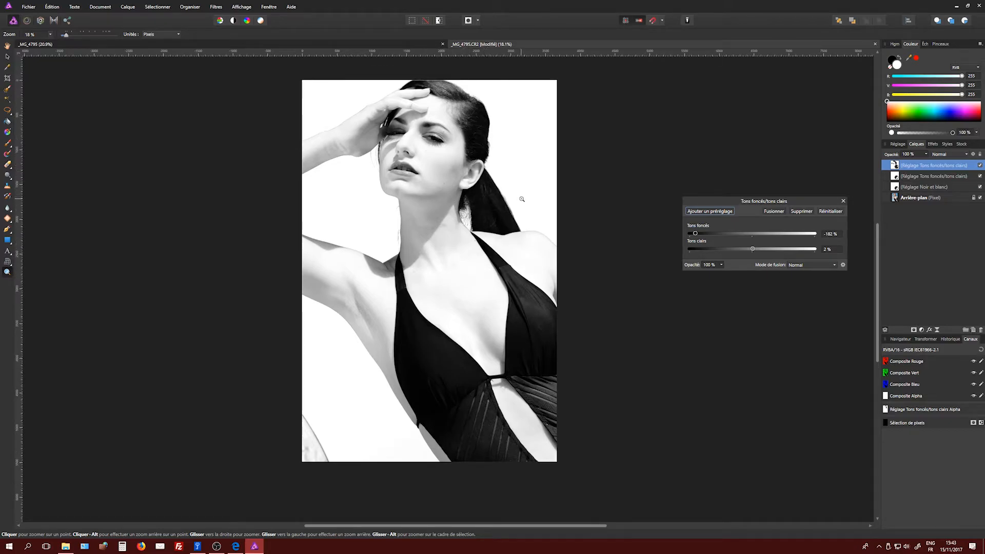
click(843, 201)
Add a new pixel layer on top and flood-fill it with mid-grey, RGB 128, 128, 128.
click(974, 330)
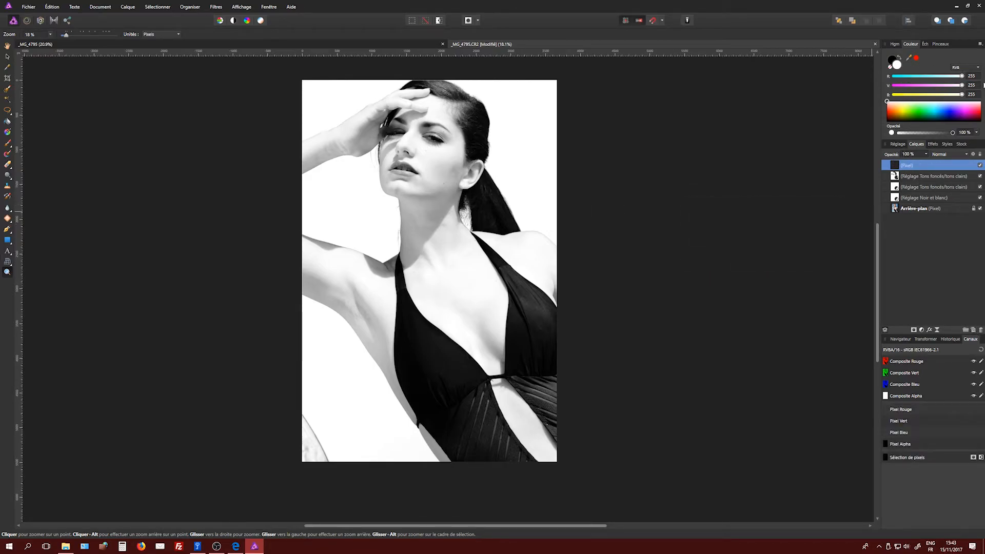
click(967, 75)
text(128)
key(Tab)
text(128)
key(Tab)
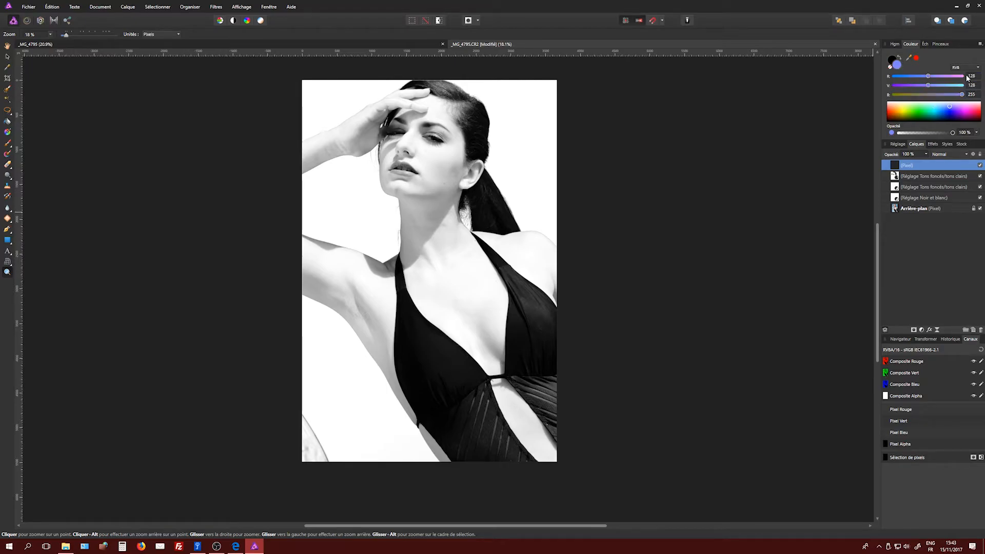
text(128)
key(Tab)
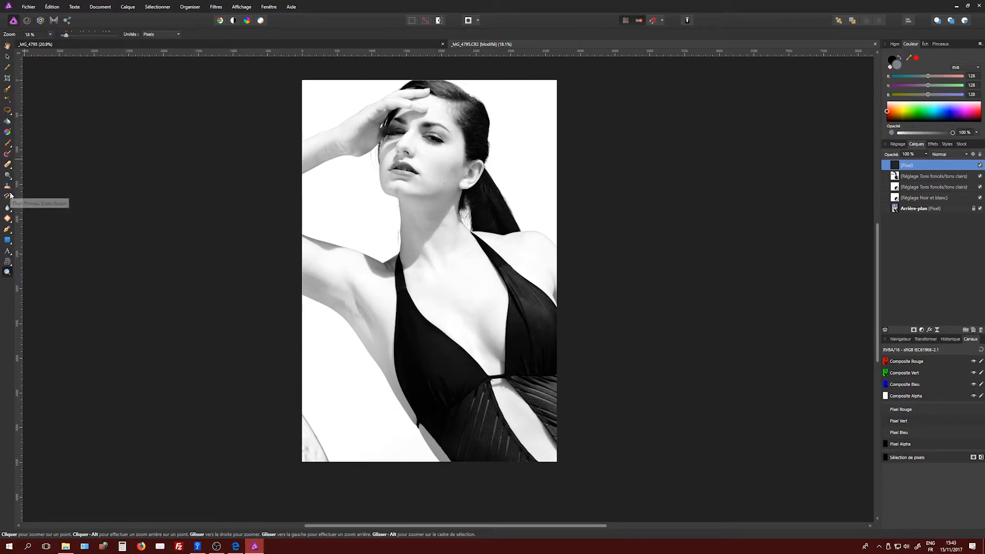
click(7, 121)
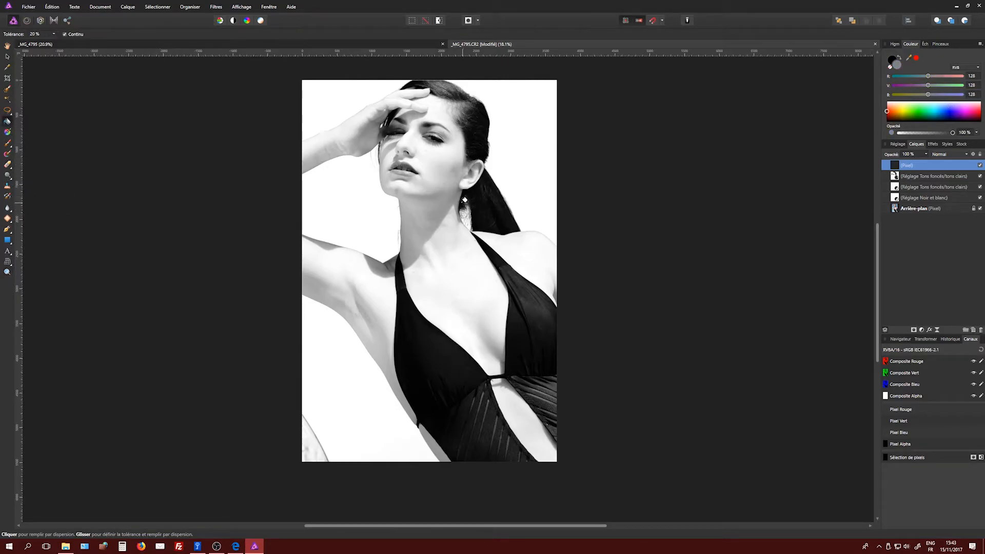
click(470, 206)
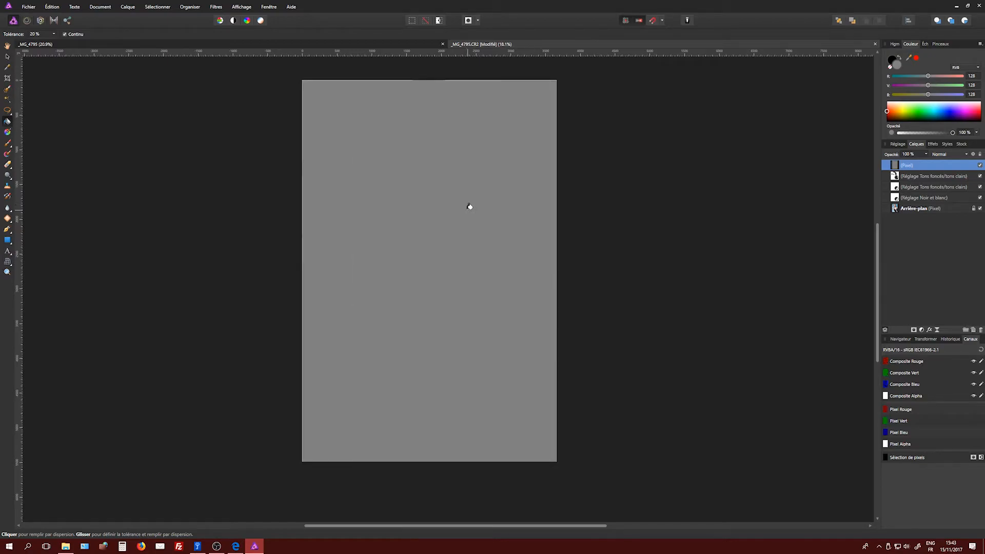
Set the grey layer's blend mode to Lumière crue and swap the two active colours.
click(951, 154)
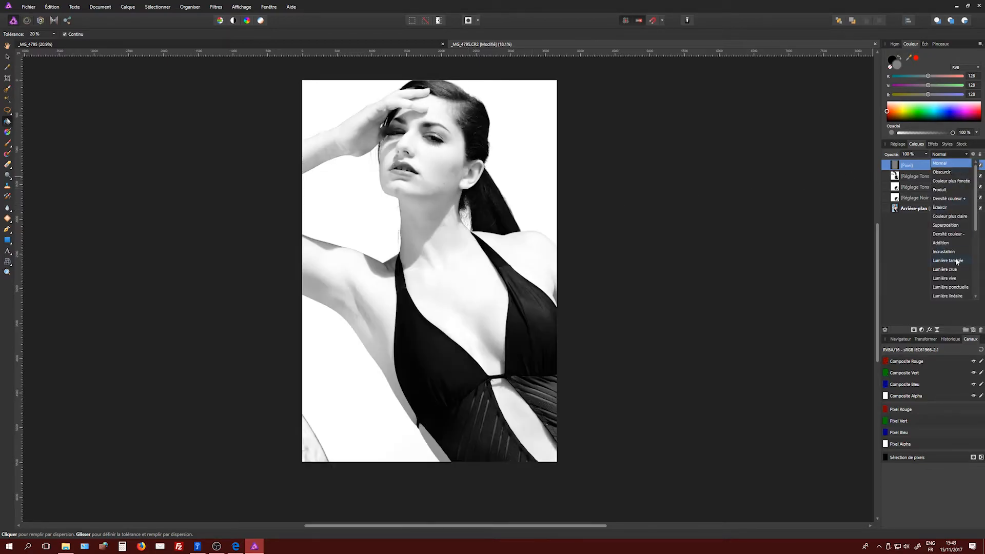
click(956, 271)
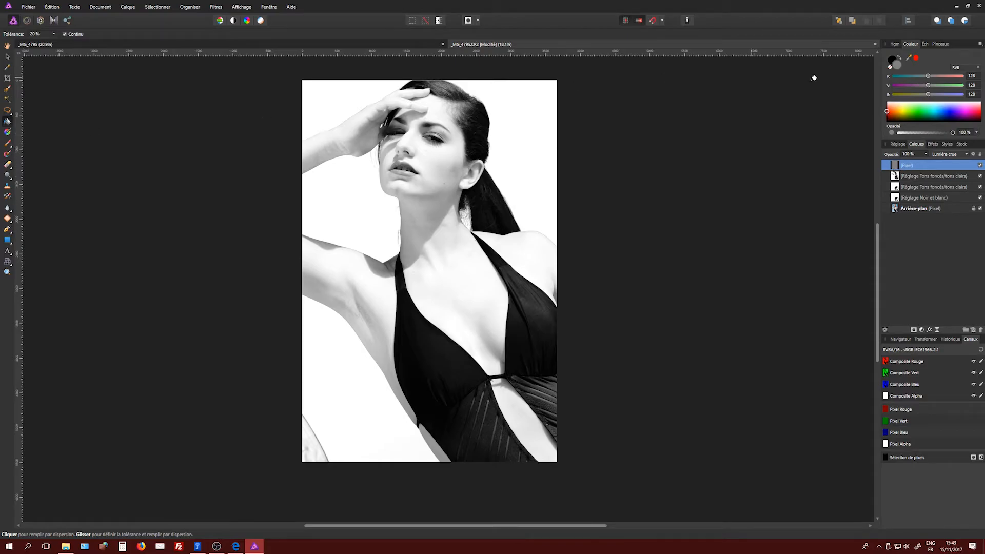
click(900, 58)
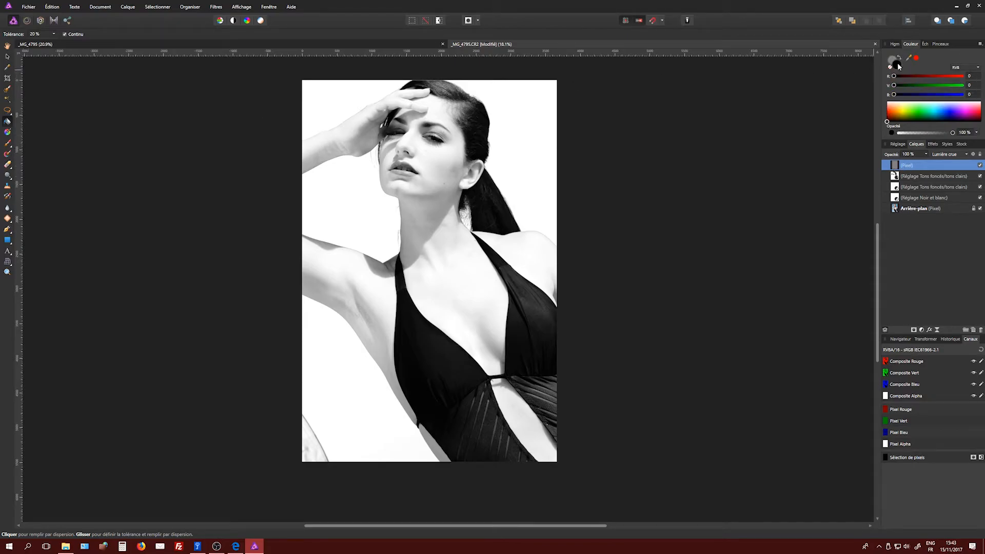
Set the second active colour to light grey, RGB 200, 200, 200, and make it the painting colour of the brush.
drag(913, 77, 937, 77)
click(973, 76)
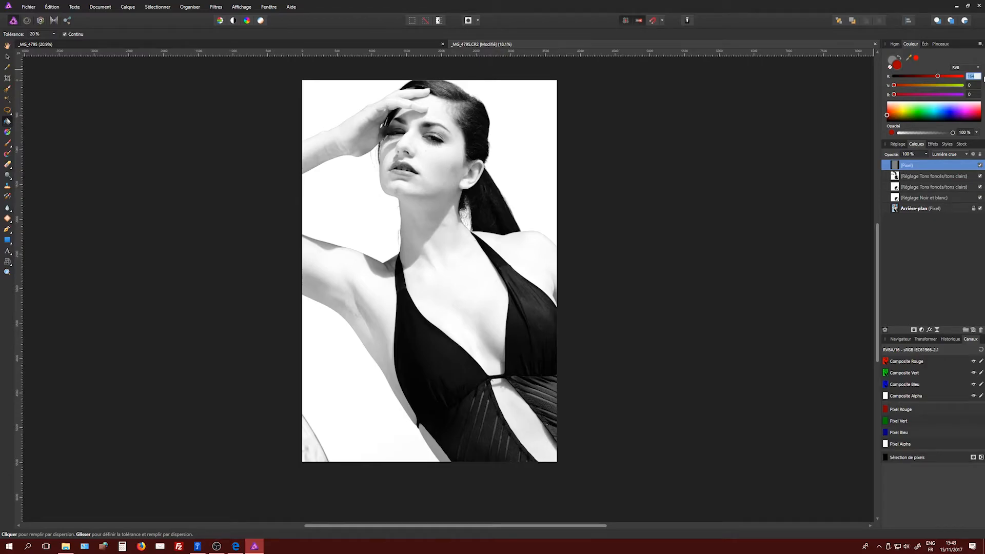
text(200)
key(Tab)
text(200)
key(Tab)
text(200)
key(Return)
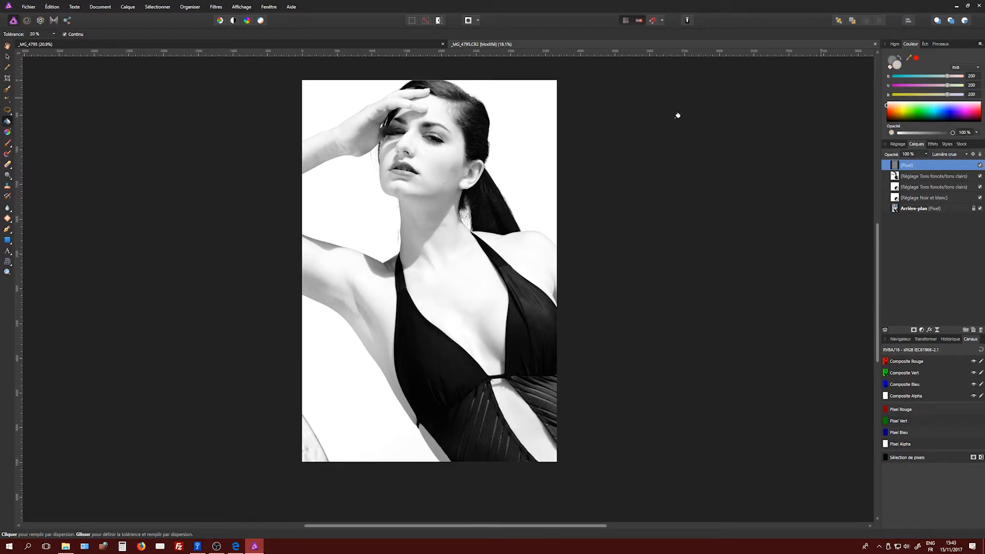
click(7, 143)
click(43, 144)
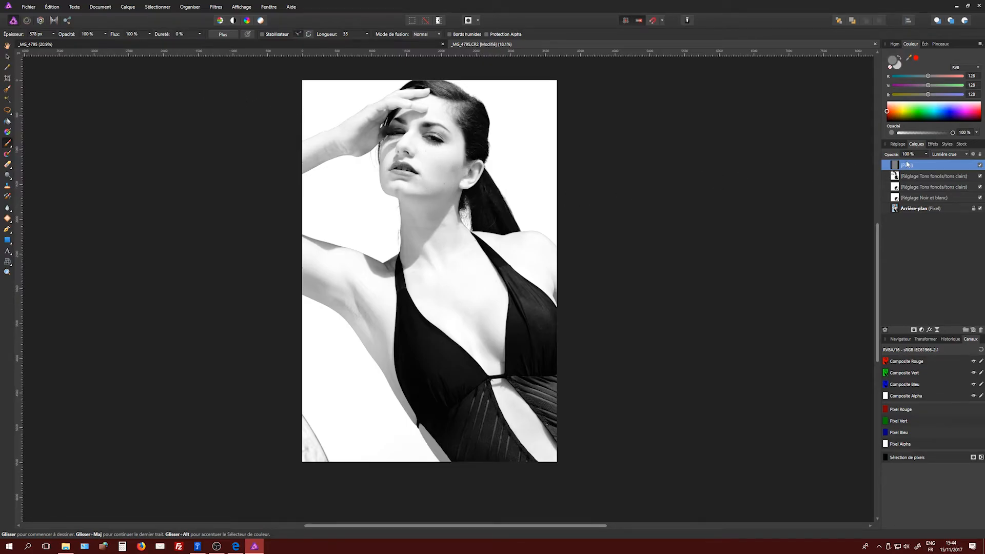
click(902, 60)
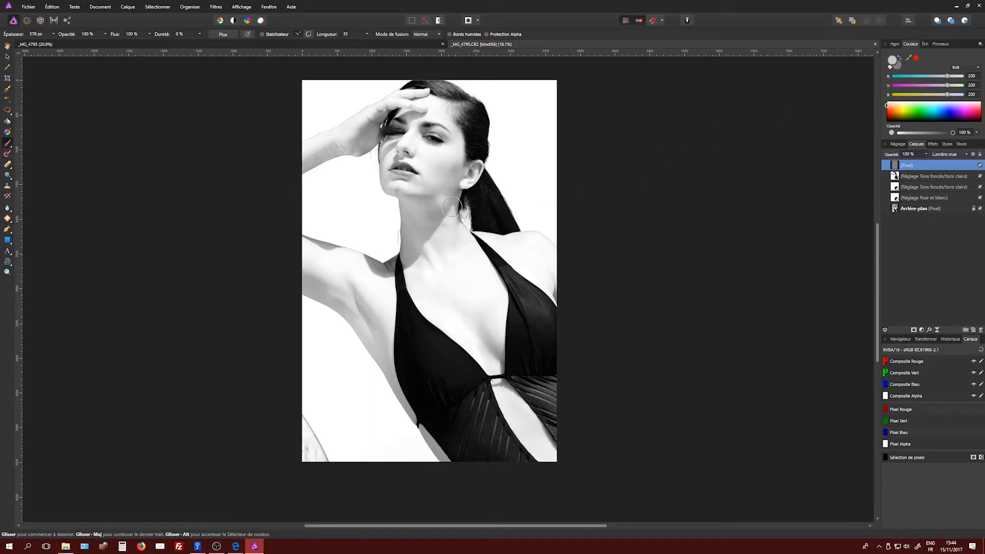
Try light grey brush strokes over the swimsuit and the hair on the grey layer, undoing each one.
drag(427, 341, 427, 355)
key(ctrl+z)
drag(533, 331, 529, 315)
key(ctrl+z)
mouse_move(475, 124)
mouse_down()
mouse_move(479, 151)
mouse_move(461, 99)
mouse_up()
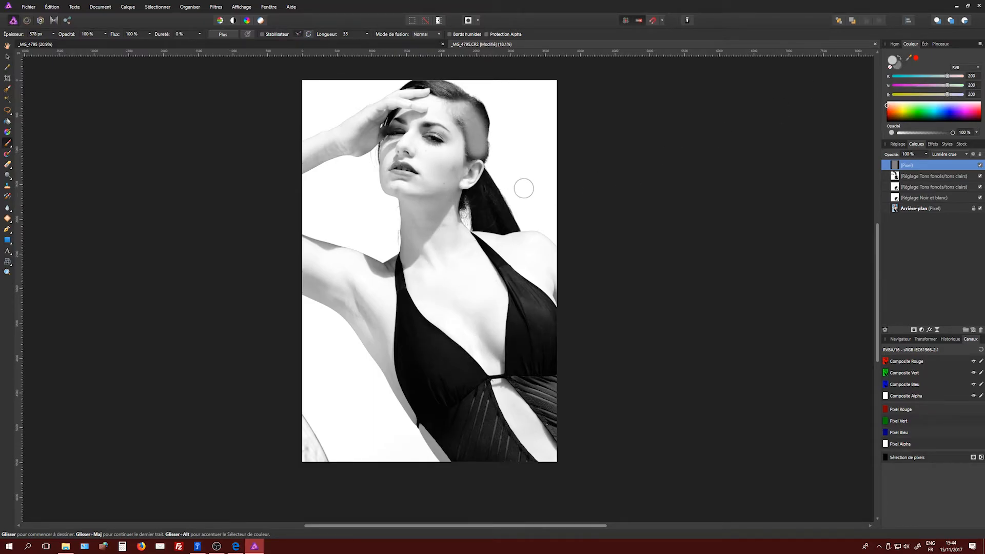
key(ctrl+z)
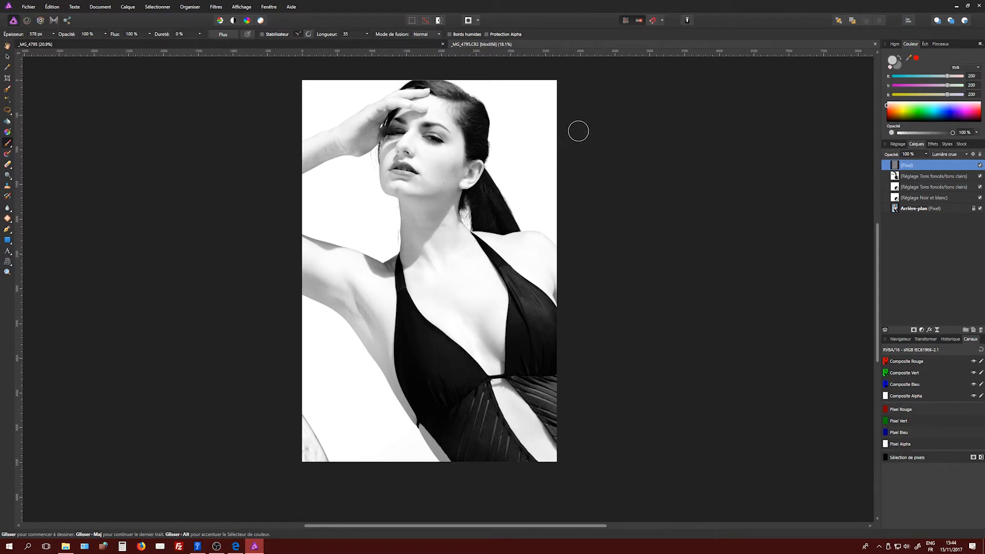
Change the grey pixel layer's blend mode to Lumière tamisée.
click(963, 155)
scroll(961, 198, up, 1)
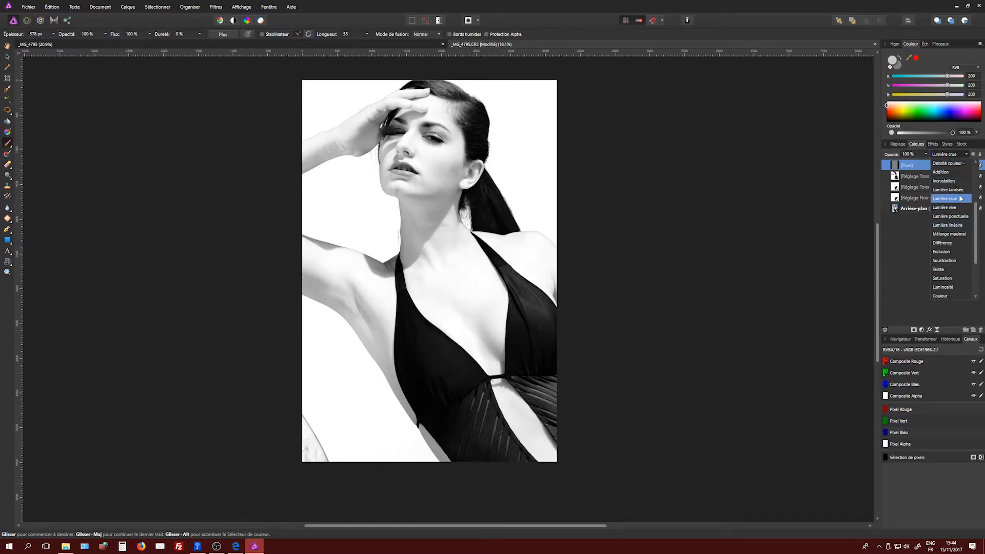
click(961, 190)
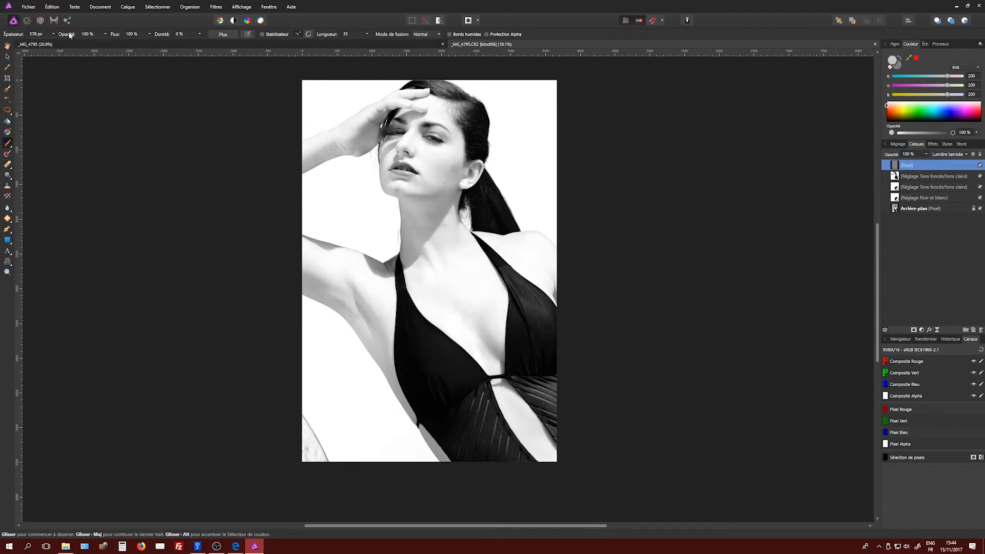
Enlarge the brush and paint light grey over the shadows on the neck and shoulder, undoing the test strokes on the hair.
drag(23, 38, 69, 40)
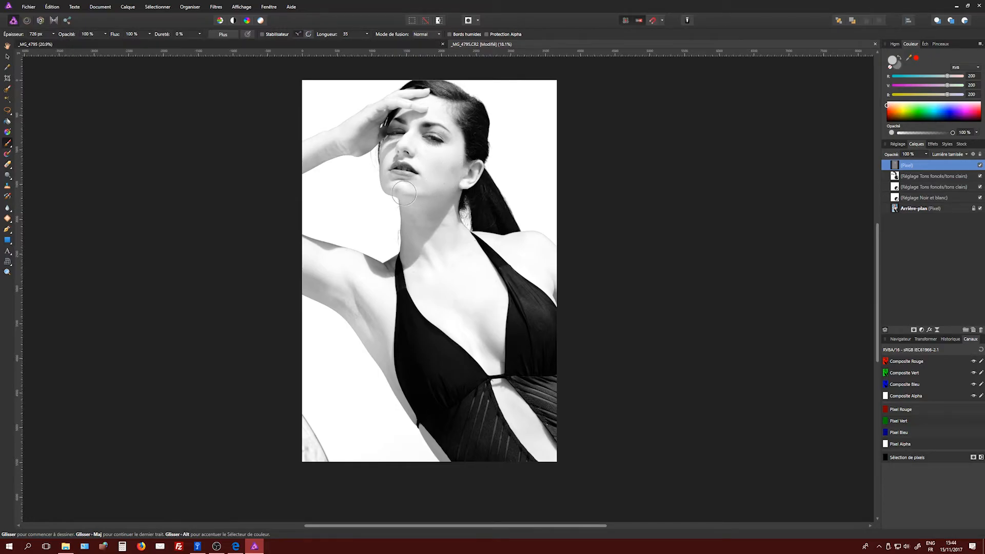
mouse_move(429, 197)
mouse_down()
mouse_move(460, 164)
mouse_move(417, 235)
mouse_move(409, 205)
mouse_move(409, 250)
mouse_move(376, 260)
mouse_up()
mouse_move(486, 180)
mouse_down()
mouse_move(483, 195)
mouse_move(504, 220)
mouse_up()
key(ctrl+z)
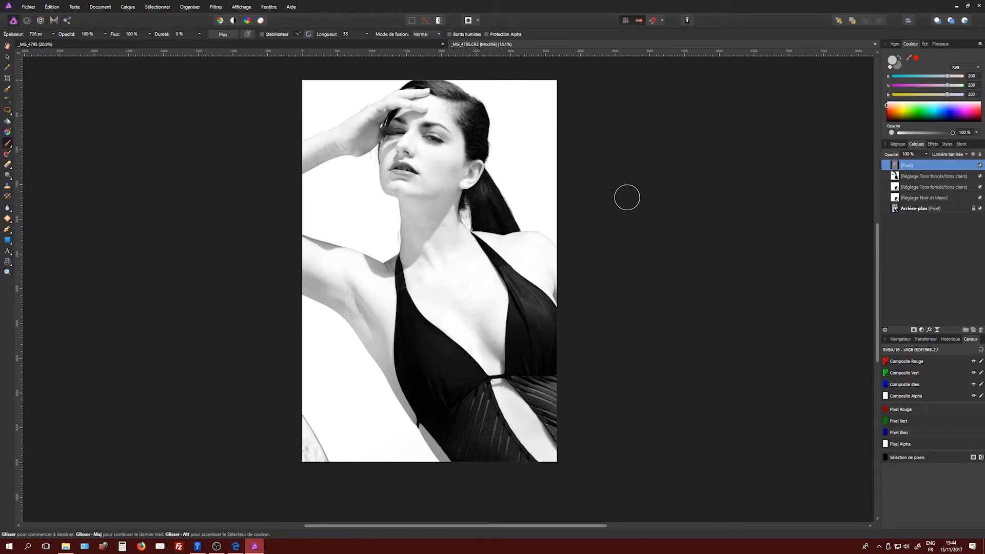
drag(473, 136, 463, 105)
key(ctrl+z)
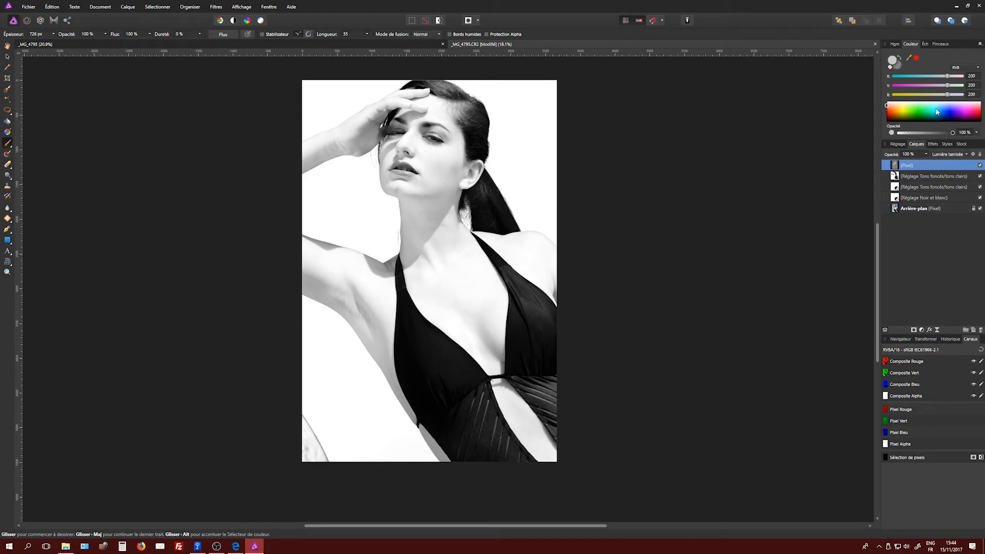
Swap the two active colours and set the painting colour to dark grey, RGB 80, 80, 80.
click(899, 57)
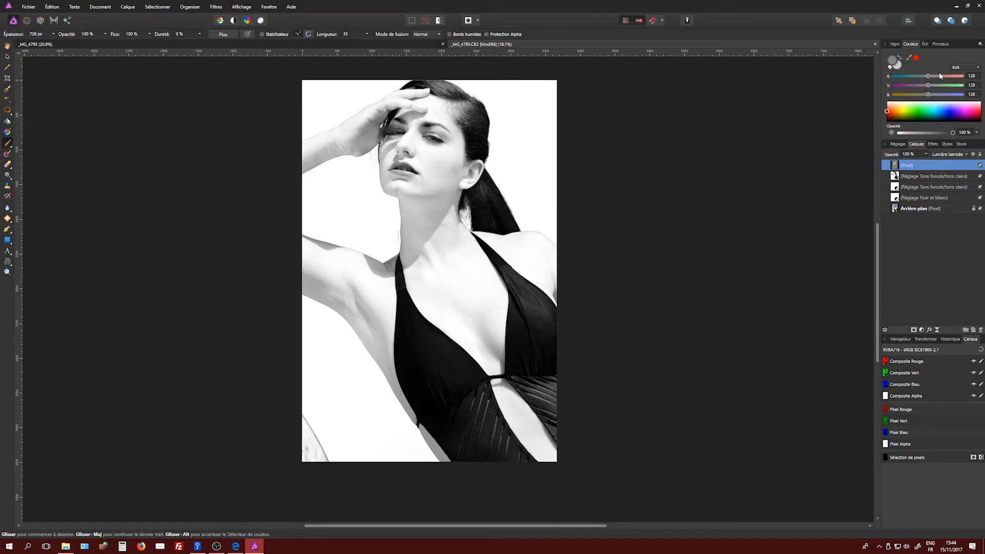
mouse_move(928, 75)
mouse_down()
mouse_move(915, 76)
mouse_move(923, 86)
mouse_up()
click(969, 77)
text(80)
key(Tab)
text(80)
key(Tab)
text(80)
key(Return)
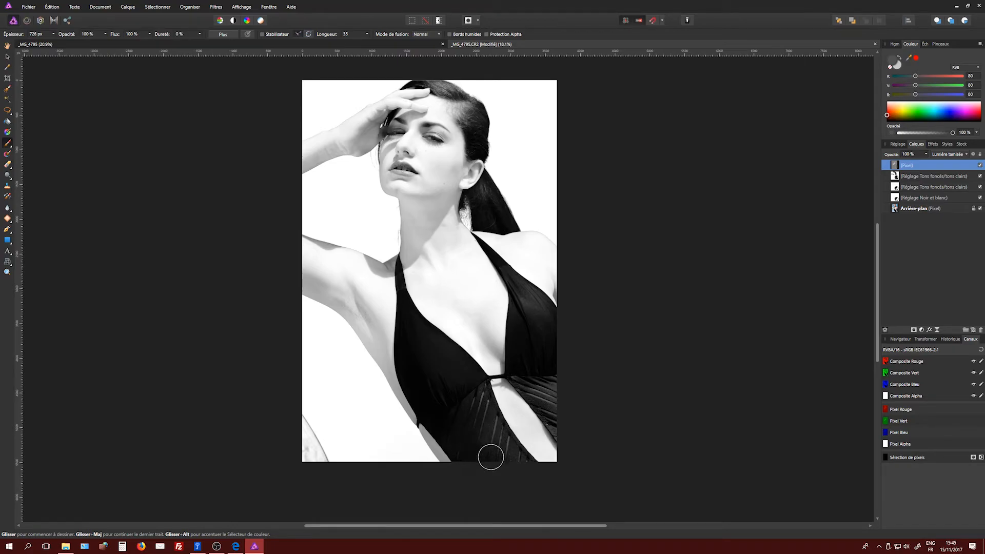
Hide all adjustments and the background to examine the painted grey layer on its own, and show them again.
click(980, 177)
click(980, 187)
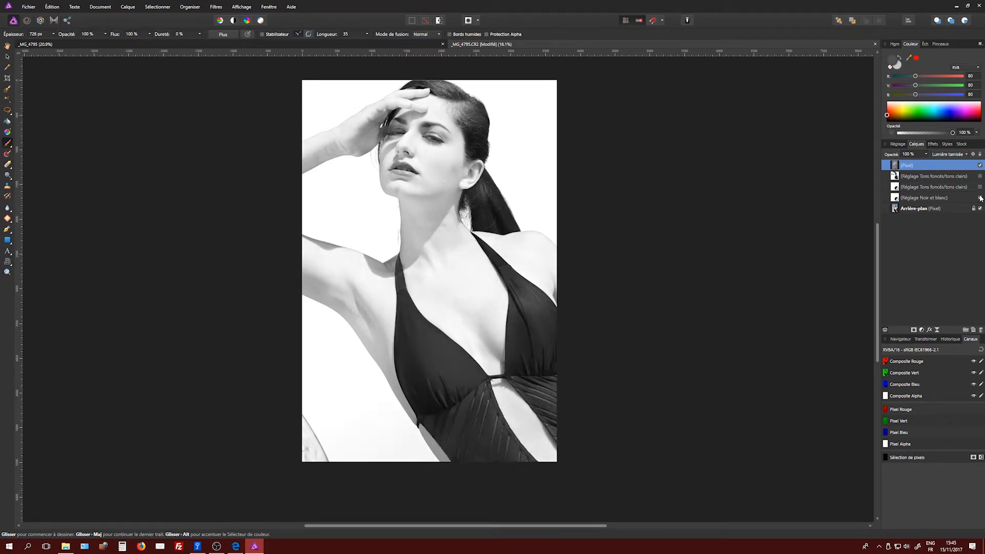
click(980, 198)
click(980, 209)
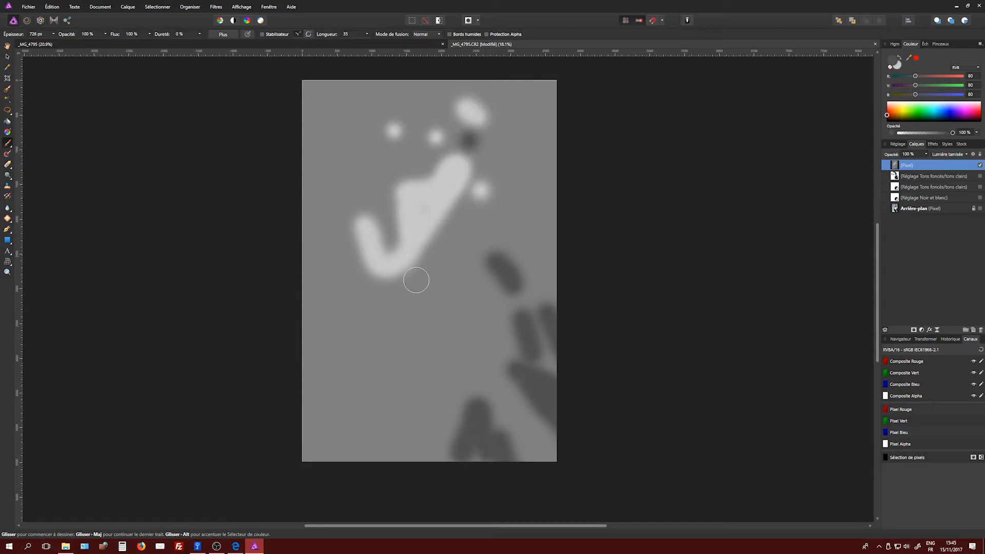
click(980, 176)
click(980, 186)
click(980, 197)
click(980, 208)
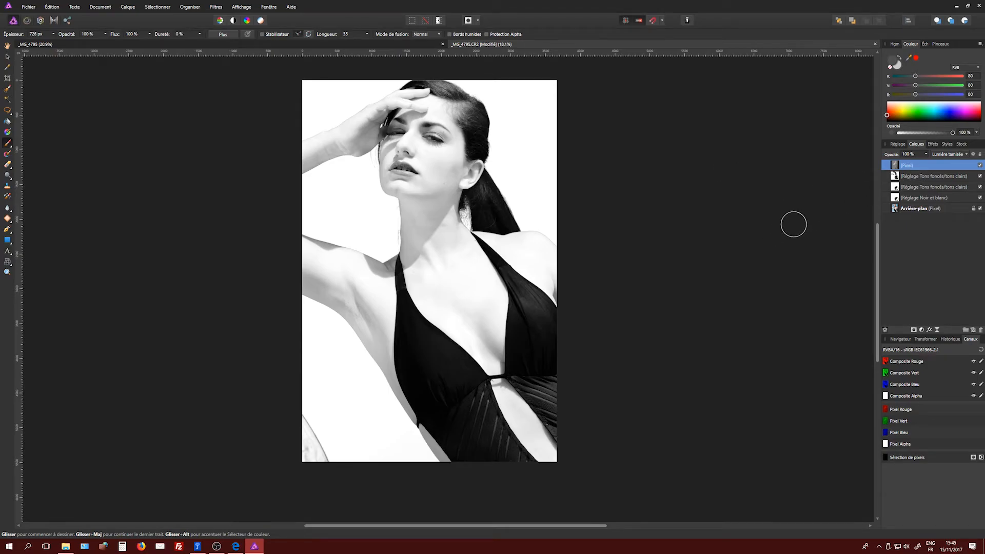
Preview other blend modes on the grey layer, such as Lumière linéaire, and keep Lumière tamisée.
click(949, 155)
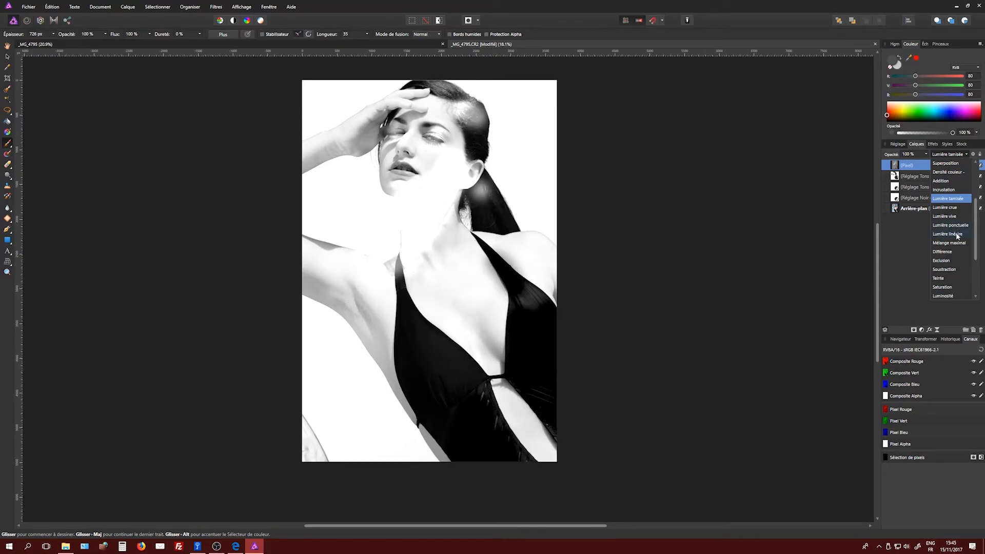
click(953, 203)
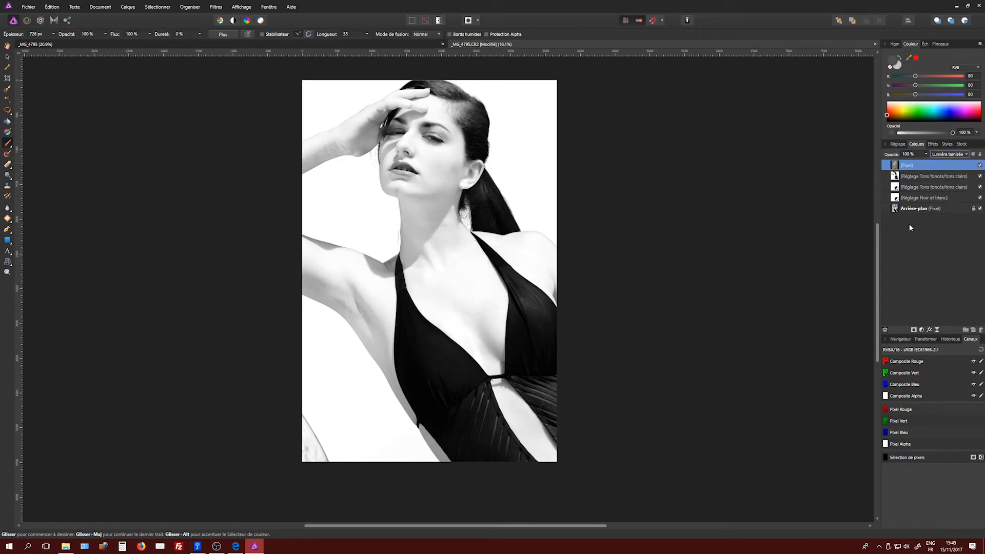
click(897, 144)
click(917, 144)
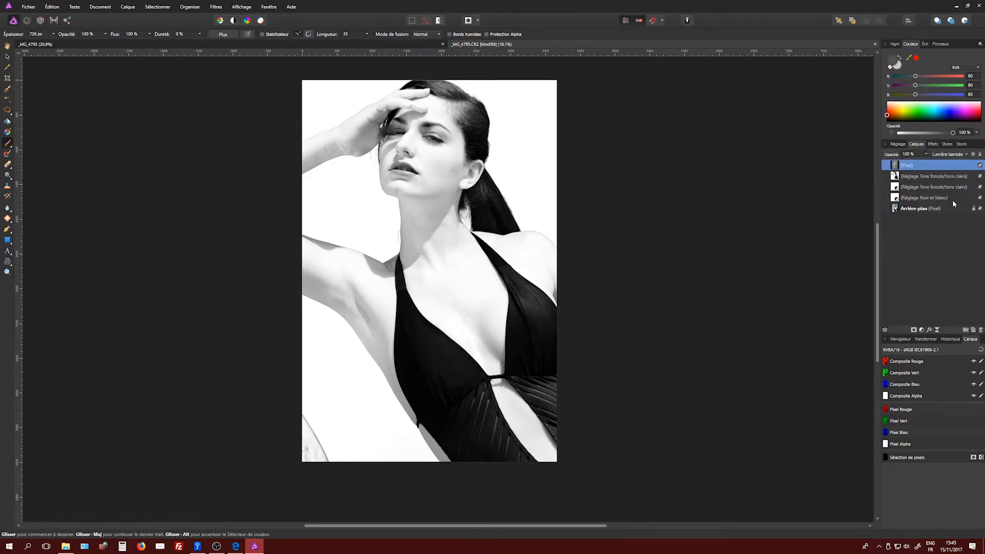
Add a new pixel layer on top and set the clone brush's source to Calque actif et sous-jacent.
click(973, 330)
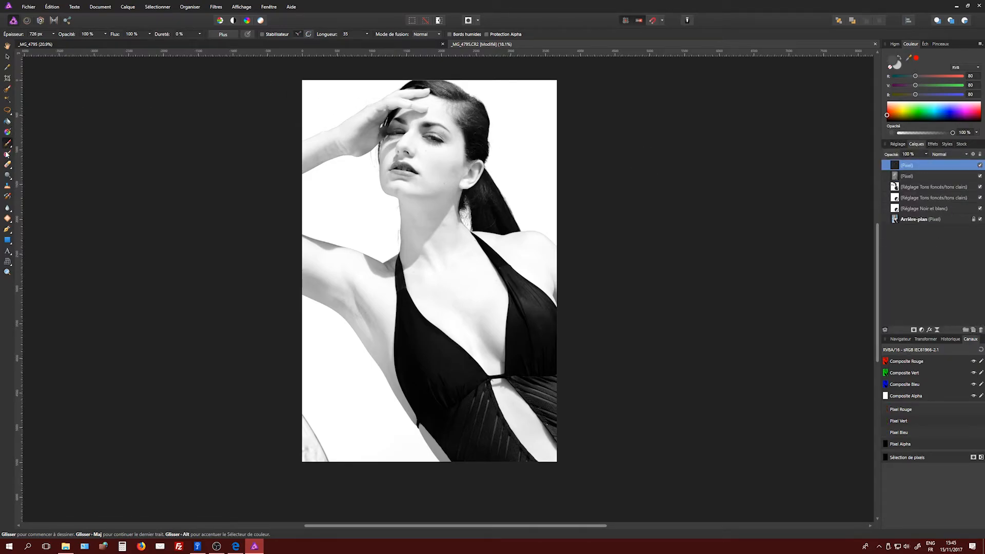
click(7, 185)
click(414, 34)
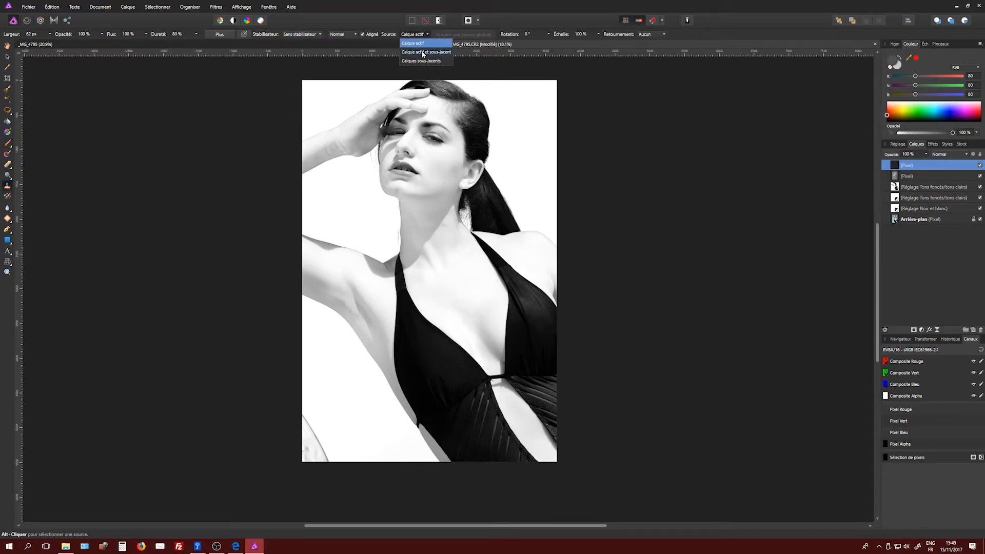
click(422, 54)
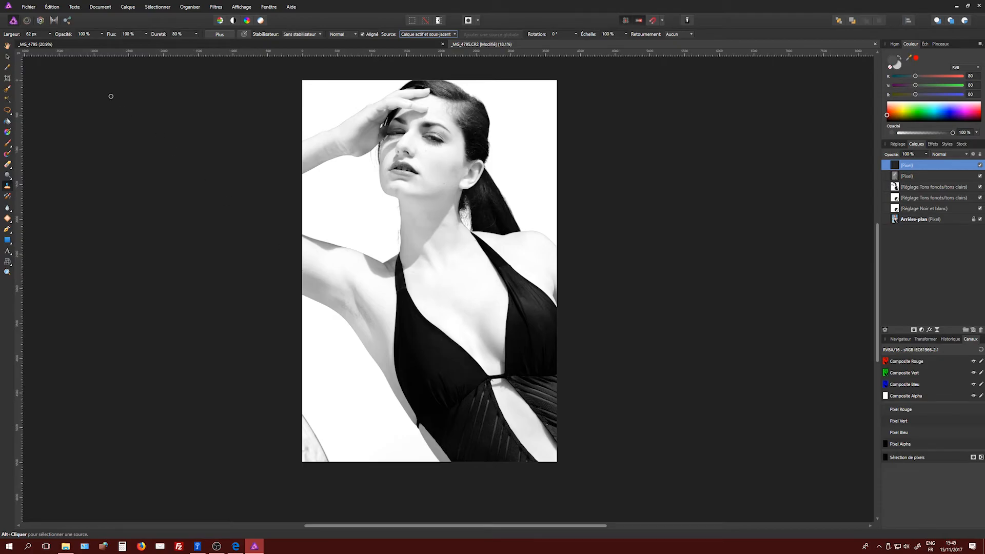
Set the clone brush width to 297 px and clone clean white background over the curved object in the photo's lower-left corner.
drag(30, 34, 62, 38)
drag(129, 48, 184, 59)
alt+click(336, 412)
drag(305, 416, 331, 457)
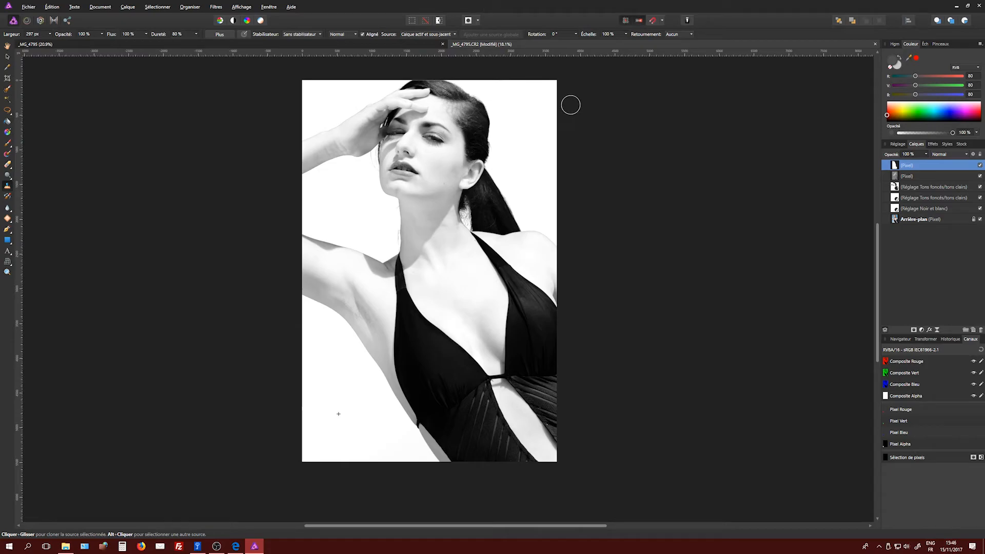
In the _MG_4795 document, clone out the curved object in the photo's lower-left corner on a new pixel layer and select the background layer.
click(209, 43)
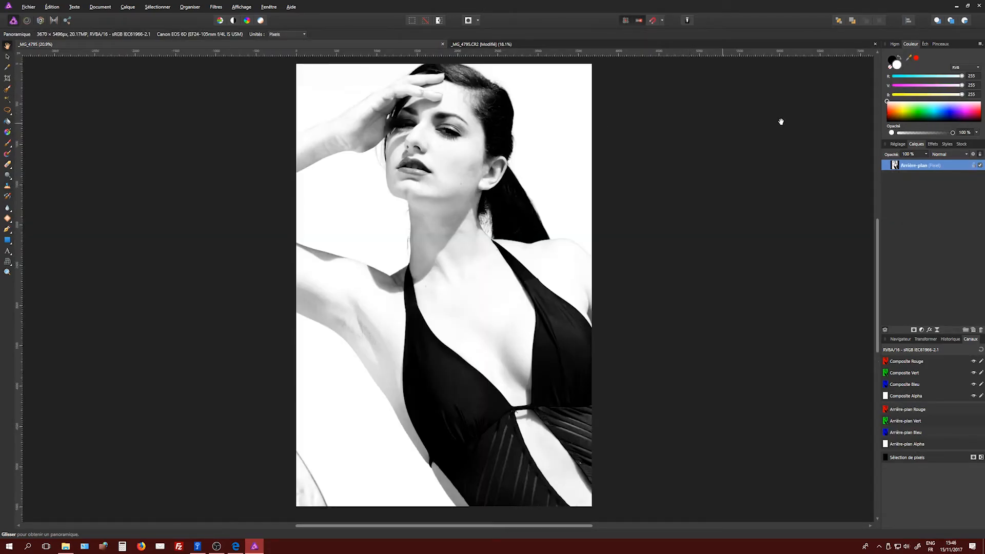
click(973, 330)
key(s)
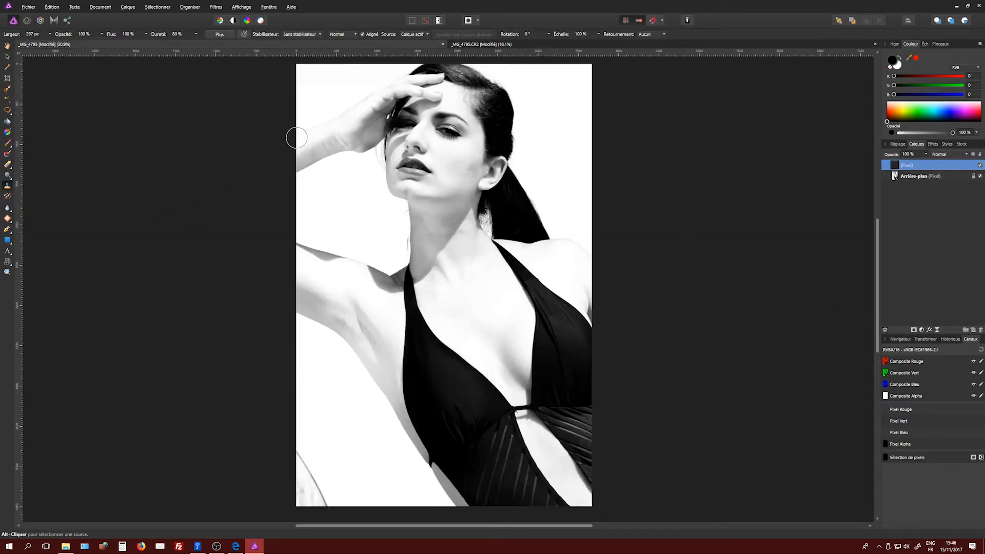
click(423, 34)
click(425, 49)
alt+click(354, 454)
drag(299, 455, 326, 504)
key(v)
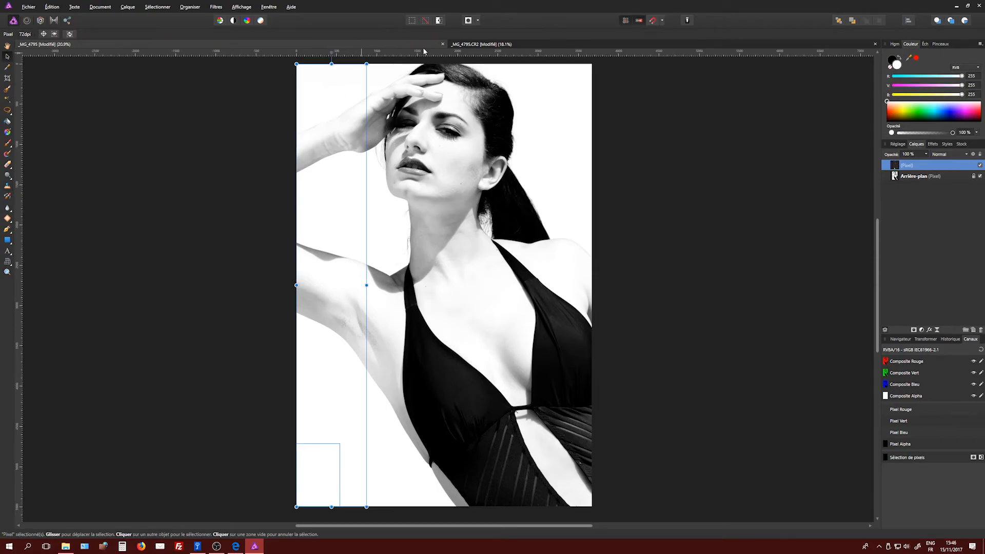
click(356, 142)
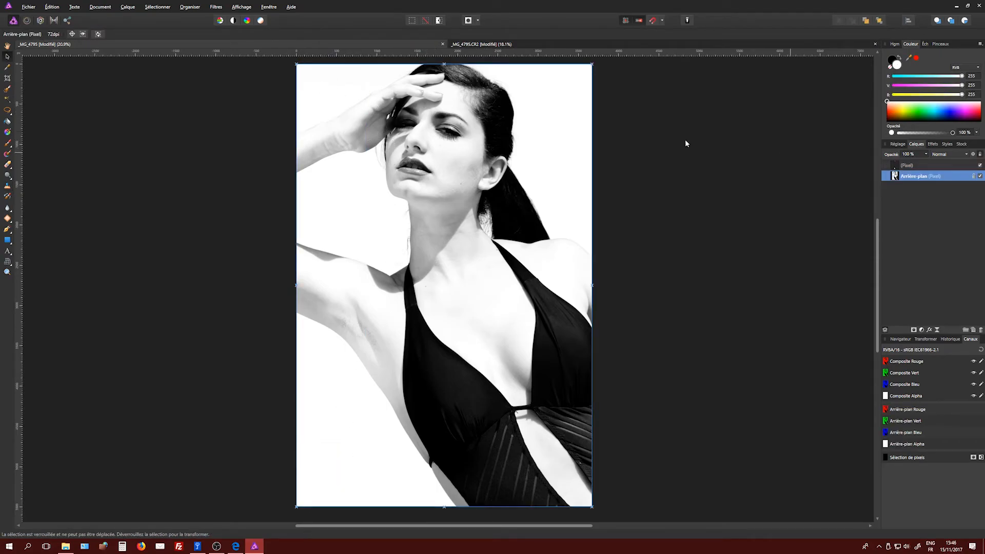
Compare the _MG_4795 and _MG_4795.CR2 versions of the portrait by switching between the two documents.
click(519, 43)
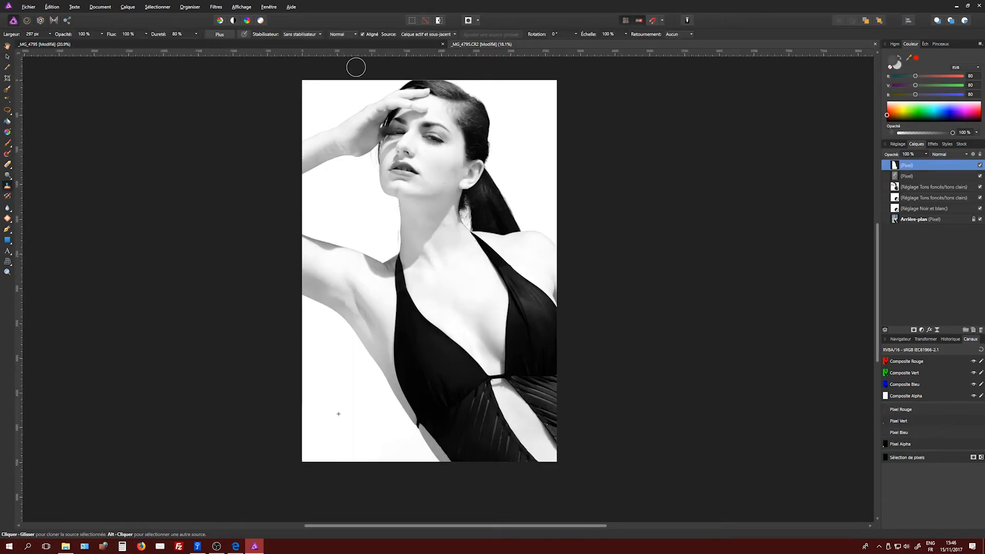
click(314, 44)
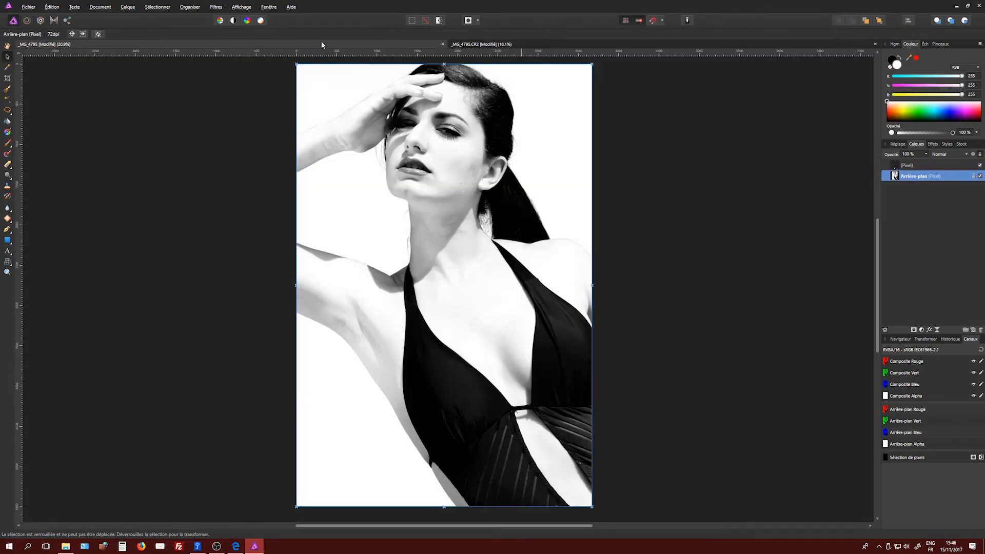
click(528, 43)
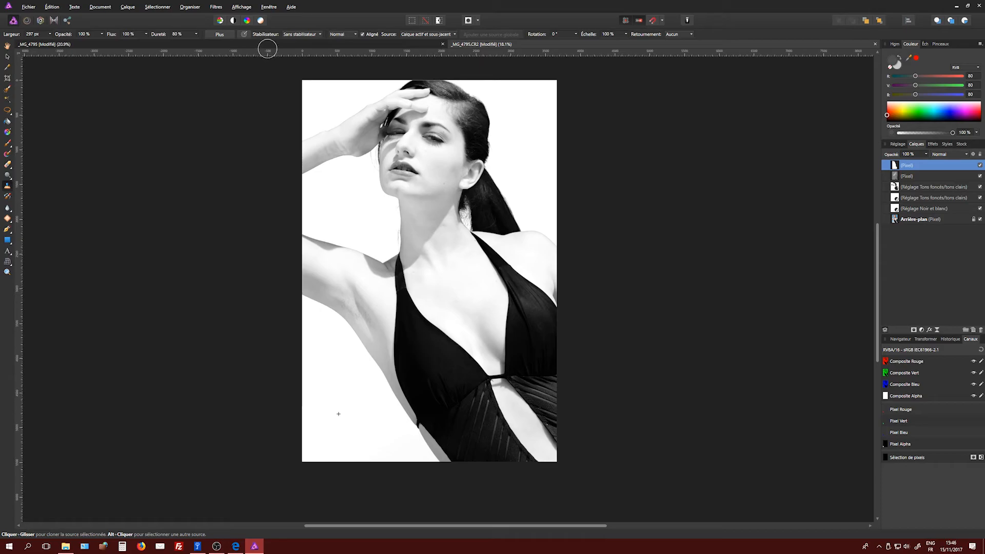
click(273, 43)
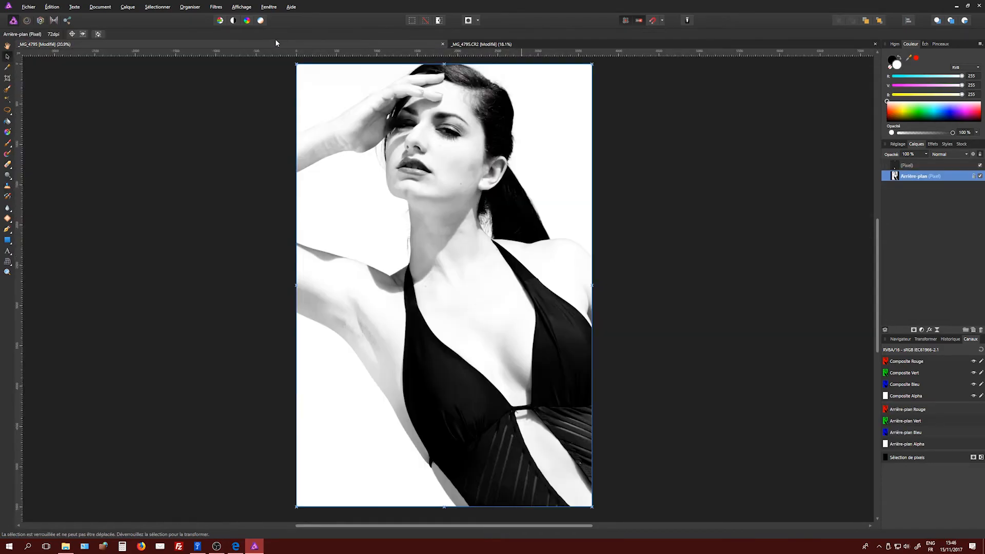
click(488, 44)
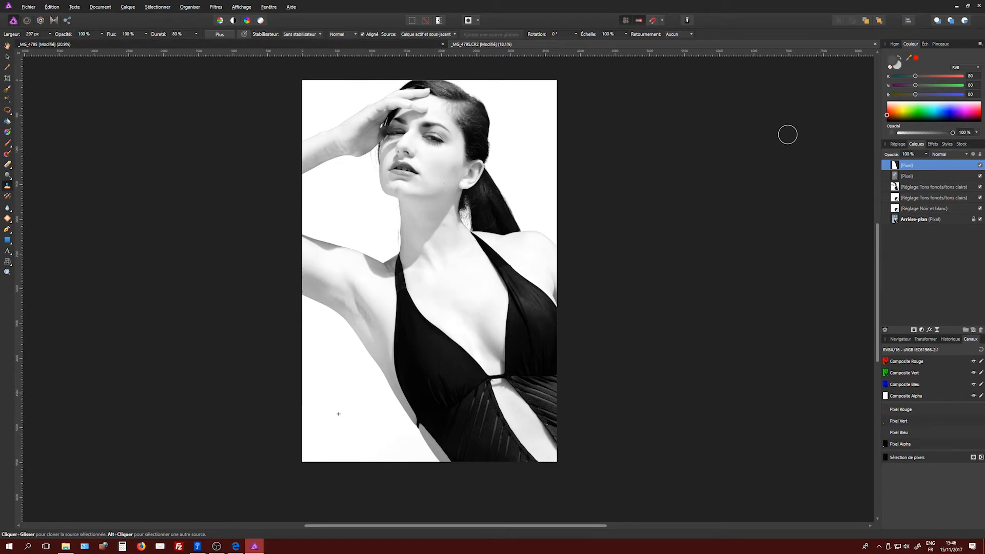
Add a Niveaux adjustment on top with the black level at 5 % and the white level at 94 %.
click(921, 330)
click(920, 339)
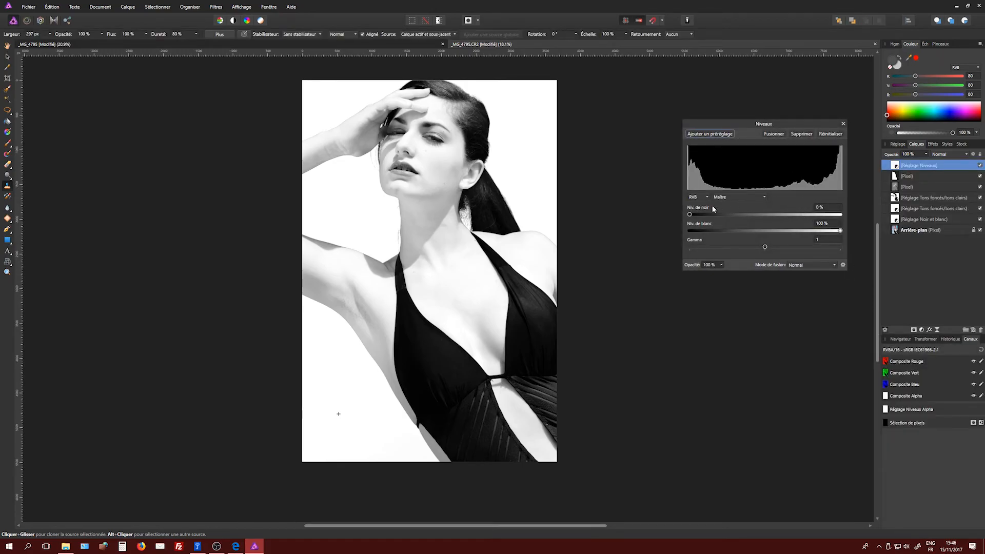
mouse_move(690, 214)
mouse_down()
mouse_move(706, 215)
mouse_move(696, 215)
mouse_up()
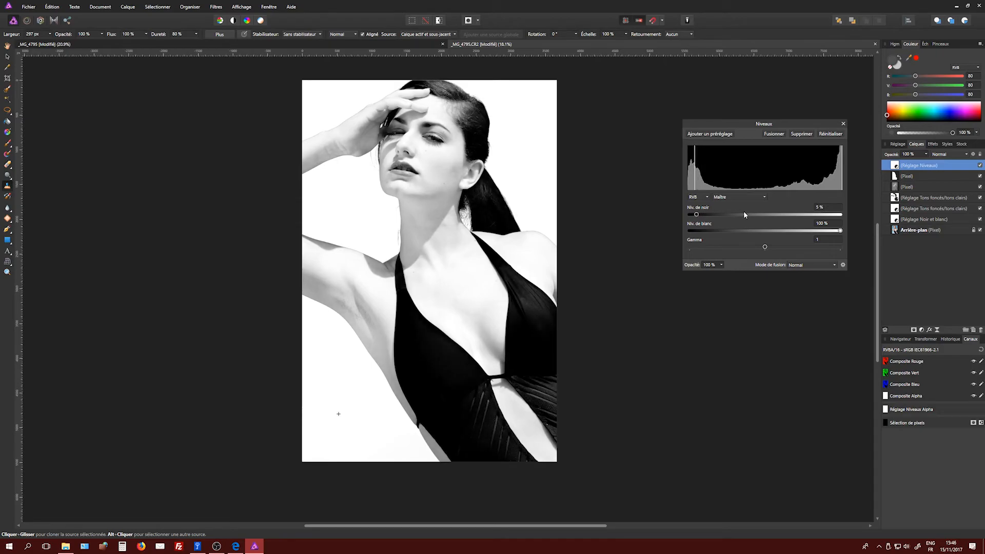
drag(842, 230, 831, 230)
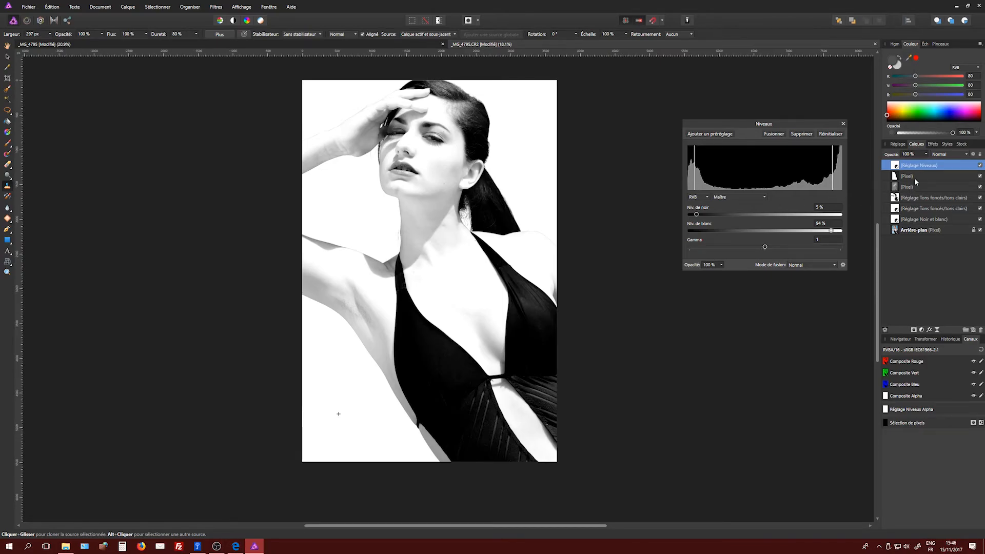
Compare the portrait with and without the Niveaux adjustment by toggling that layer's visibility several times.
click(980, 165)
click(980, 165)
click(980, 166)
click(981, 166)
click(980, 165)
click(980, 165)
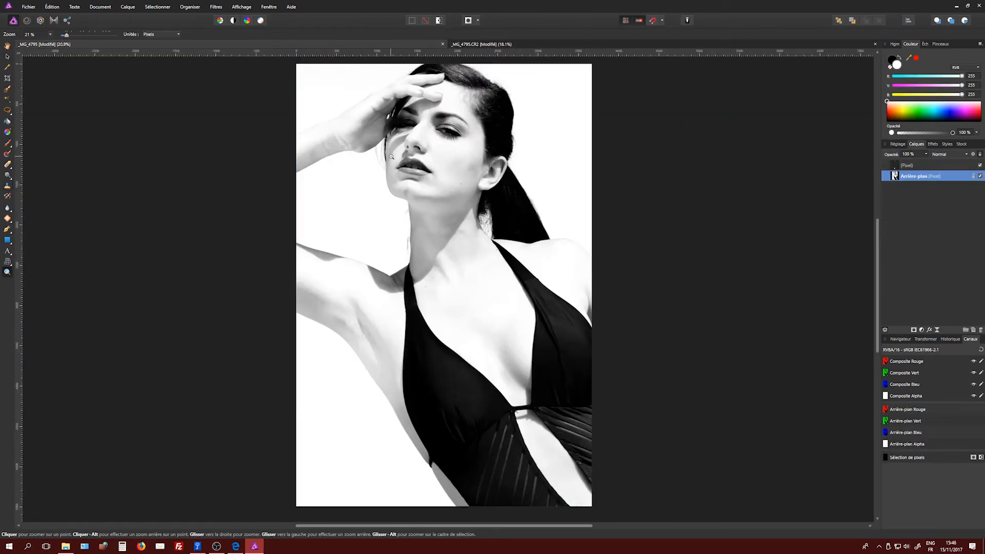
Compare the _MG_4795 reference version at 15 % zoom with the _MG_4795.CR2 version, ending in the _MG_4795.CR2 document.
alt+click(392, 157)
alt+click(391, 156)
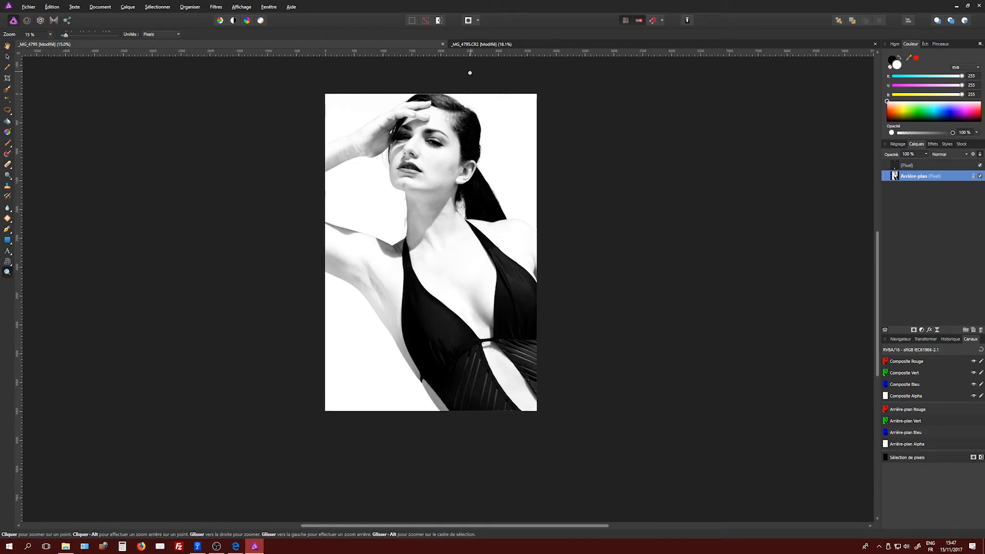
click(482, 44)
key(s)
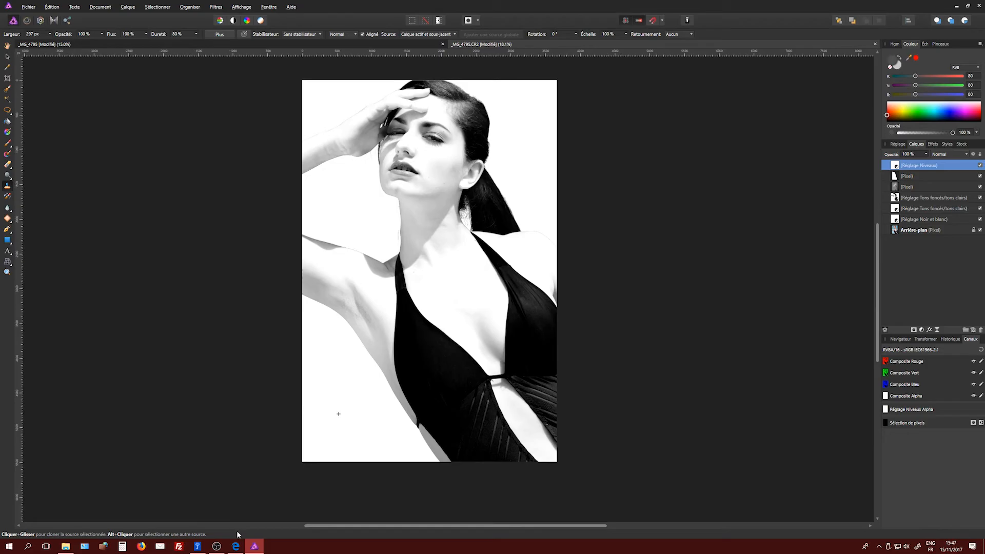
Switch to the Edge browser and look through the tutorial author's open Facebook, YouTube and website pages.
click(236, 545)
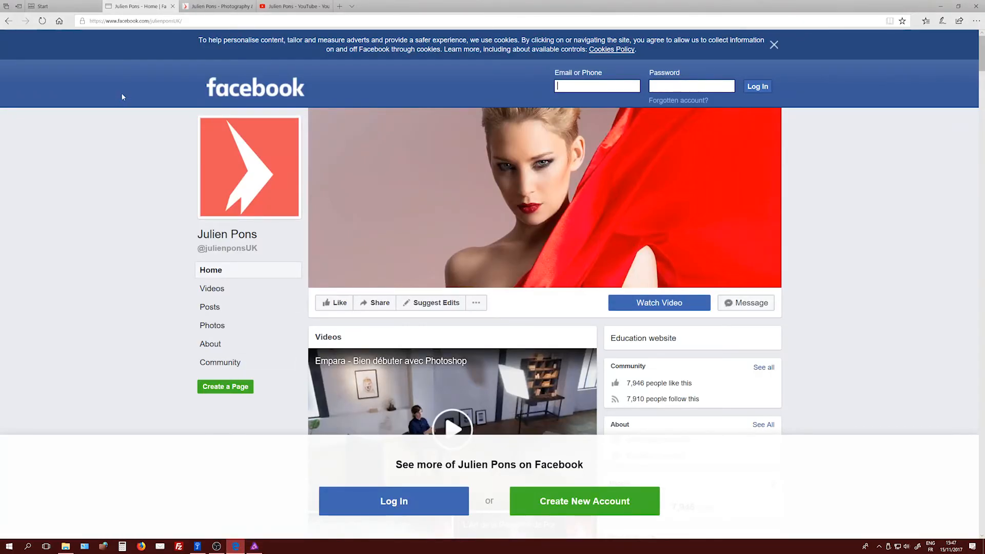
key(ctrl+Tab)
key(ctrl+Tab)
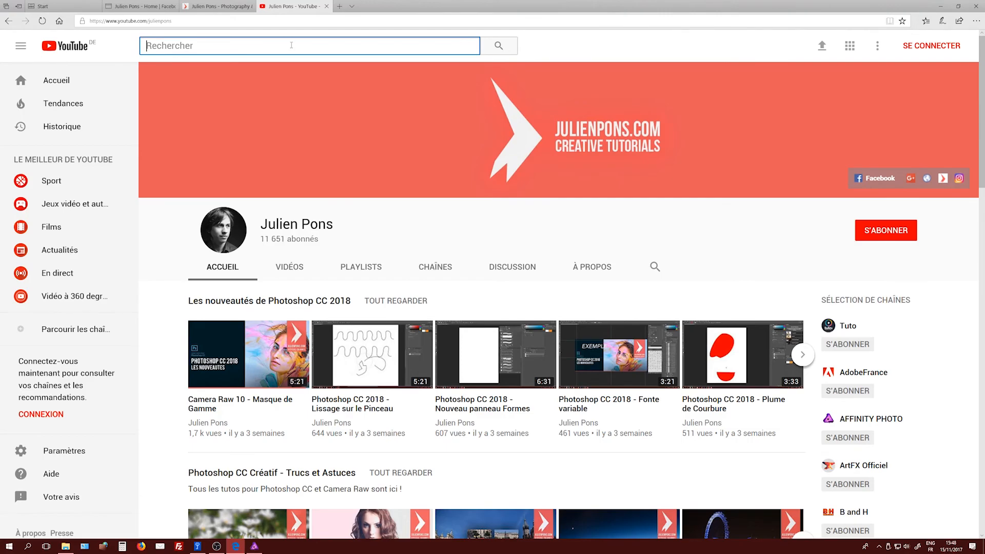
click(235, 8)
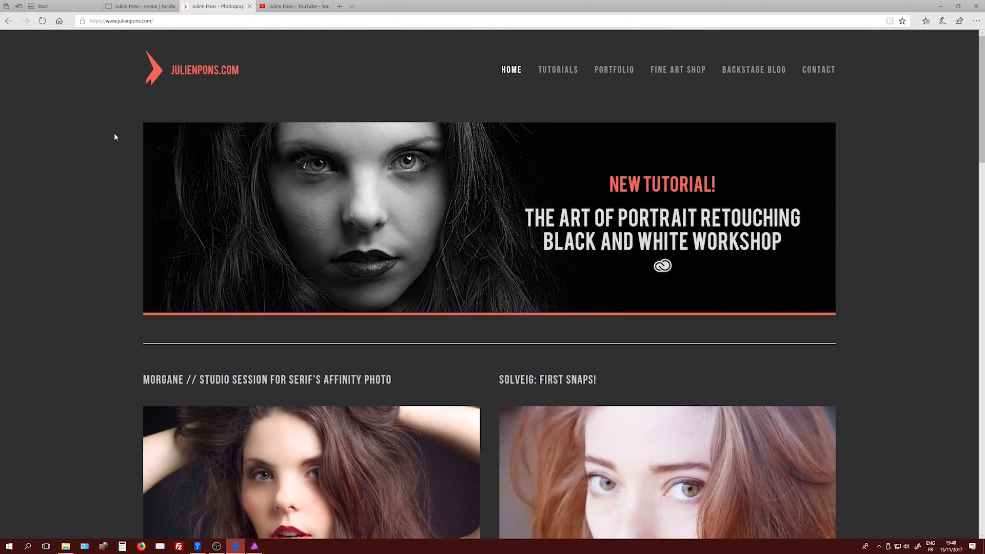
scroll(103, 134, down, 12)
scroll(100, 136, up, 12)
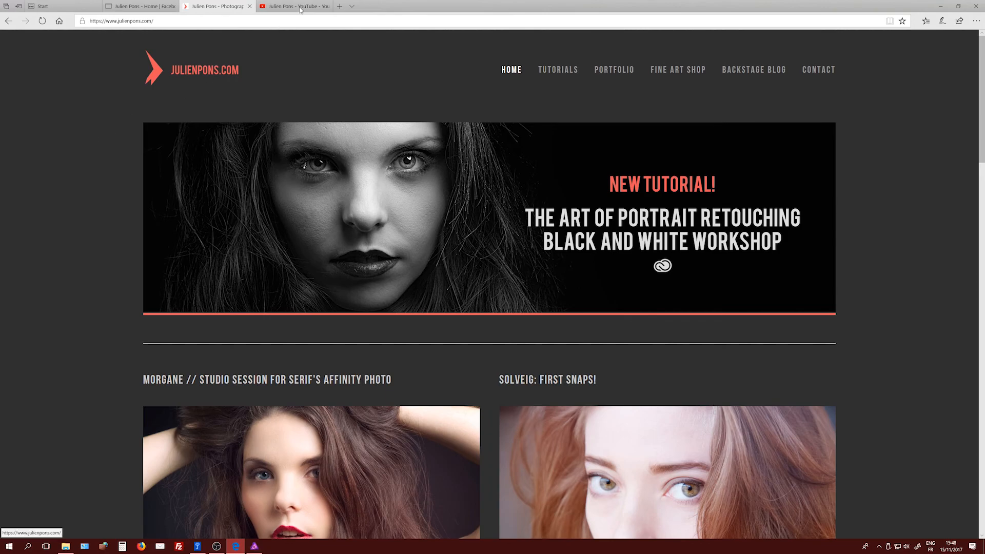
Go to tuto.com and search the site for the trainer's name to open their trainer page.
click(247, 21)
text(tuto.com/)
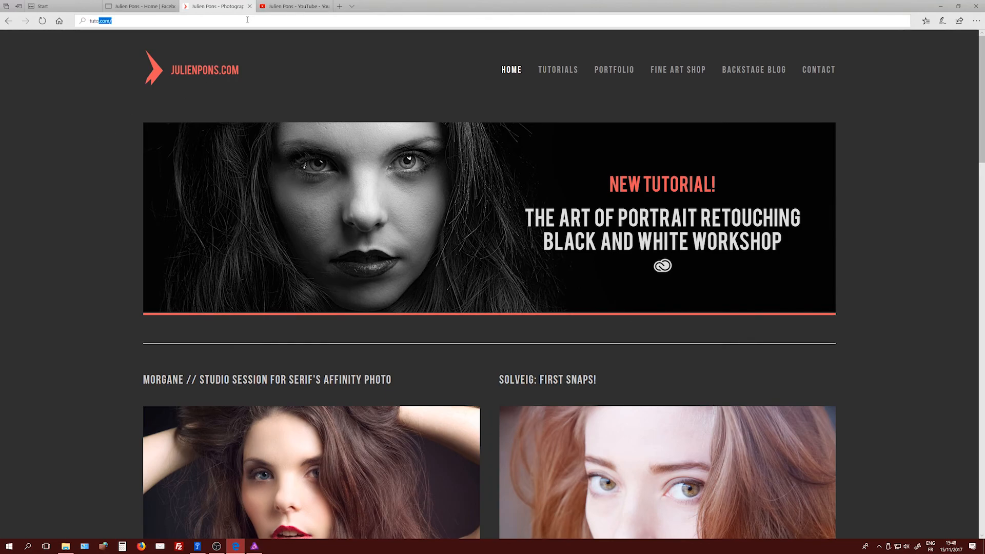
key(Return)
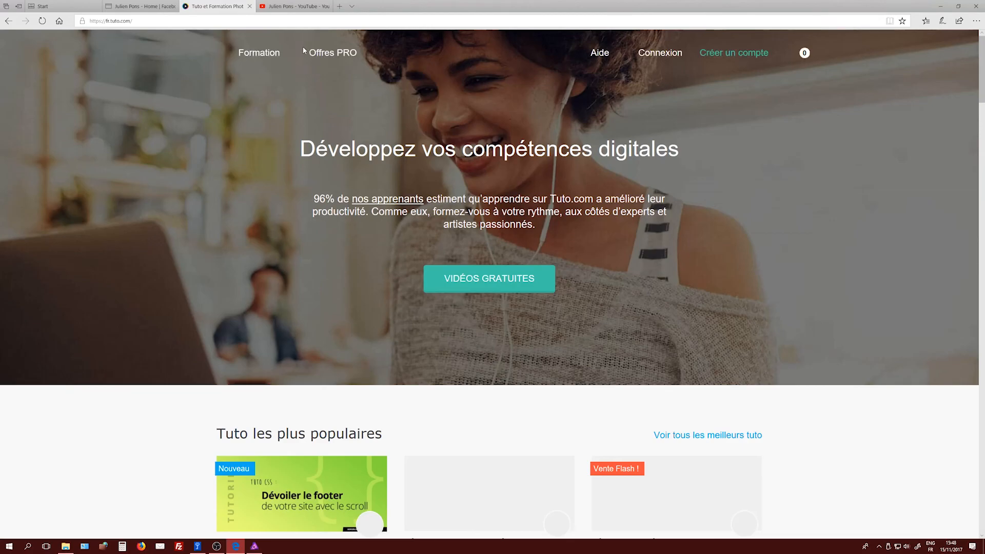
click(381, 53)
text(julienpons)
key(Return)
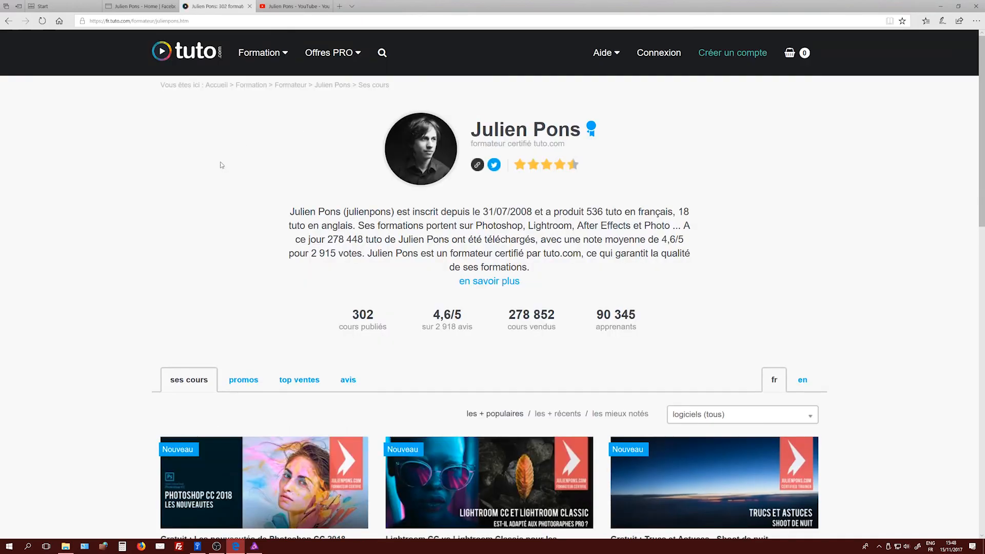
Look through the trainer's course list on tuto.com and switch back to the portrait in Affinity Photo.
scroll(139, 236, down, 12)
scroll(139, 237, up, 15)
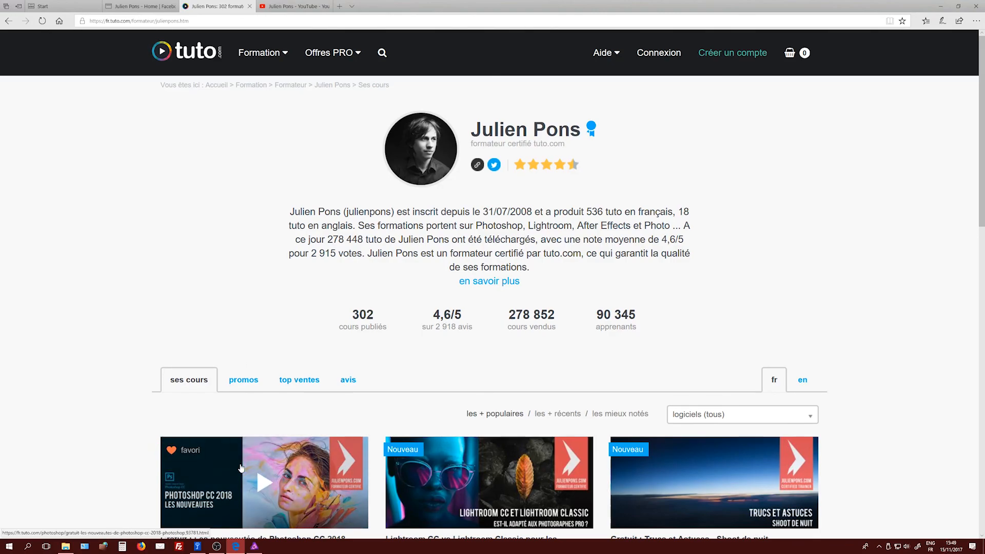
click(255, 547)
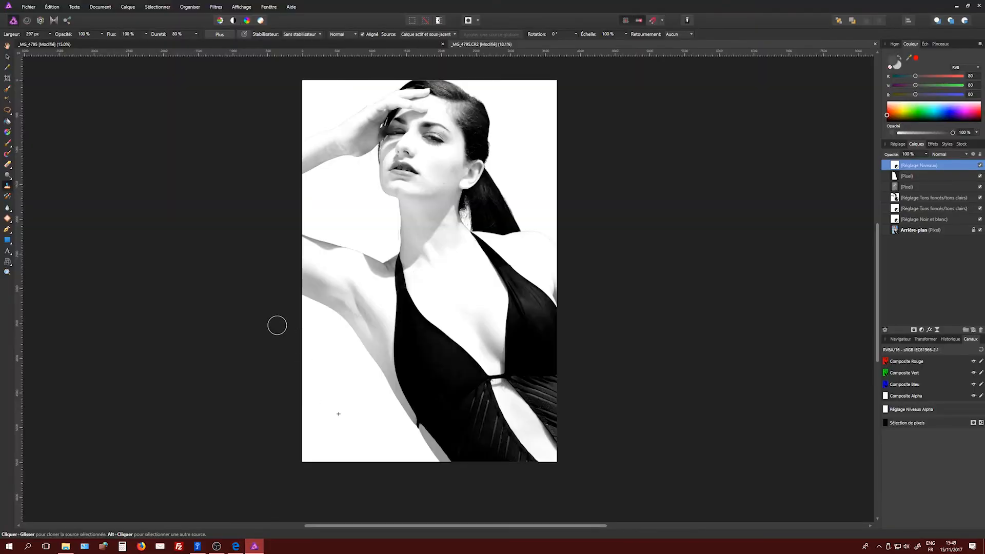